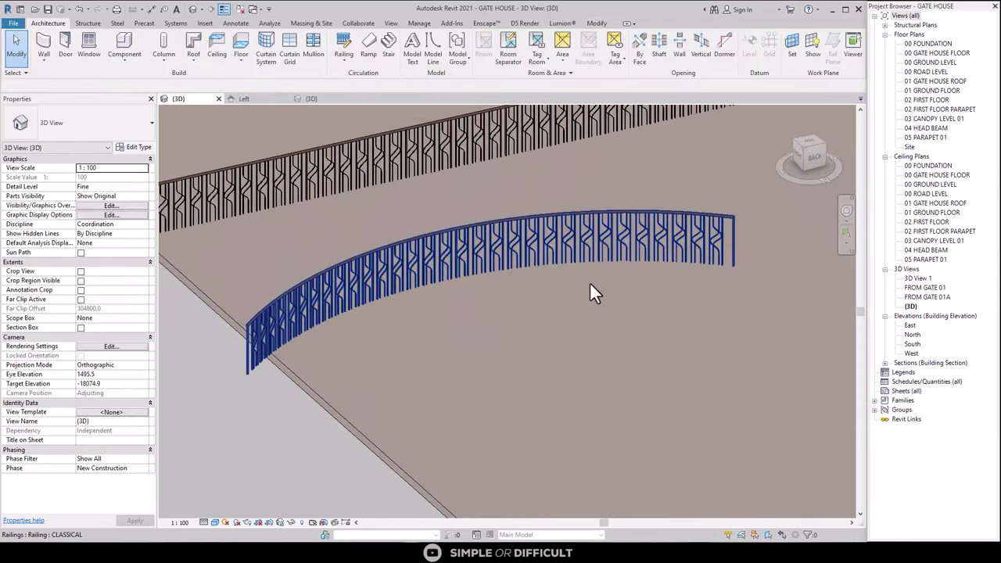
# - Sketch a 16800 mm railing path using the 900mm Pipe type and finish it
pyautogui.scroll(5, 590, 282)
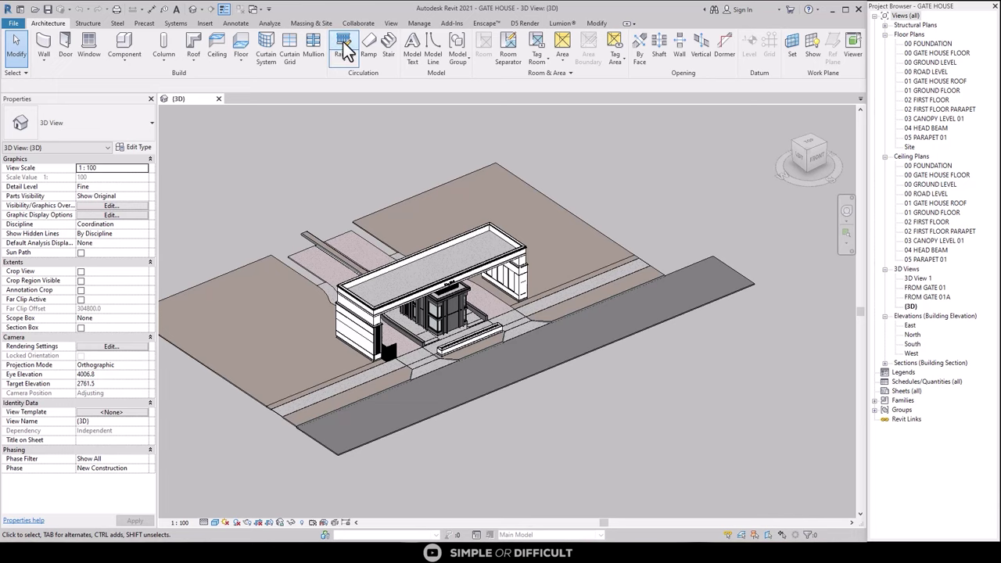
pyautogui.click(344, 46)
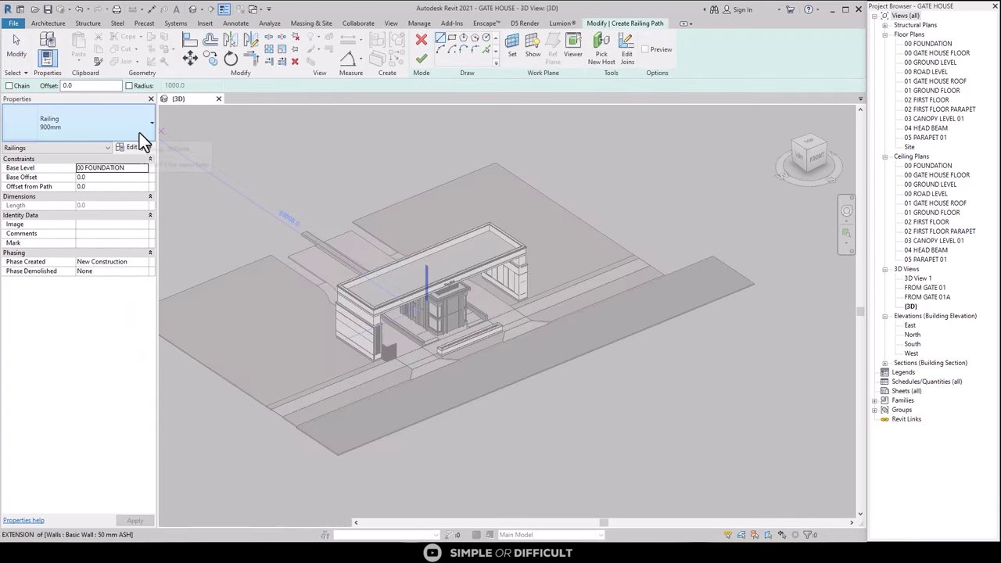
pyautogui.click(142, 133)
pyautogui.click(71, 196)
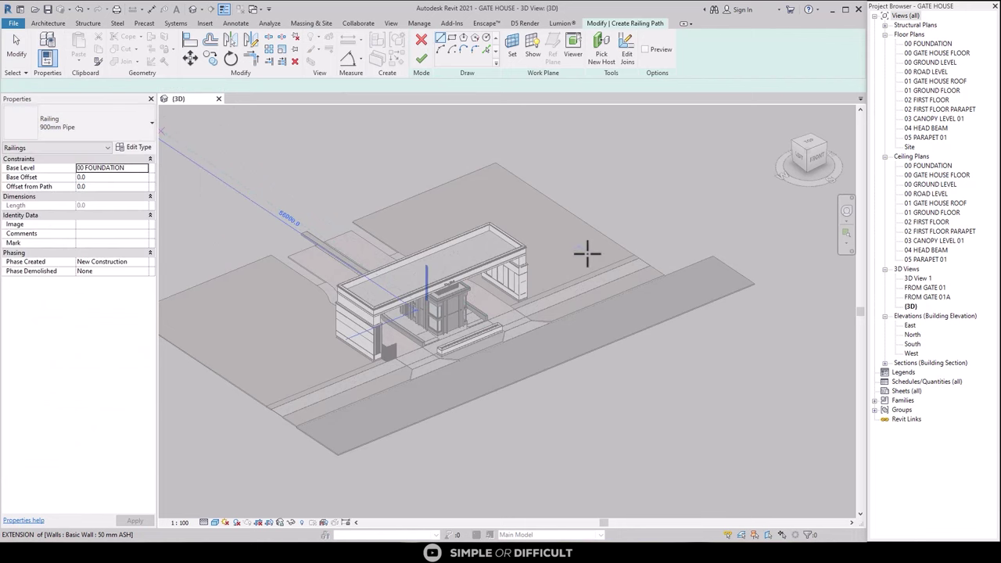
pyautogui.scroll(3, 610, 258)
pyautogui.click(501, 278)
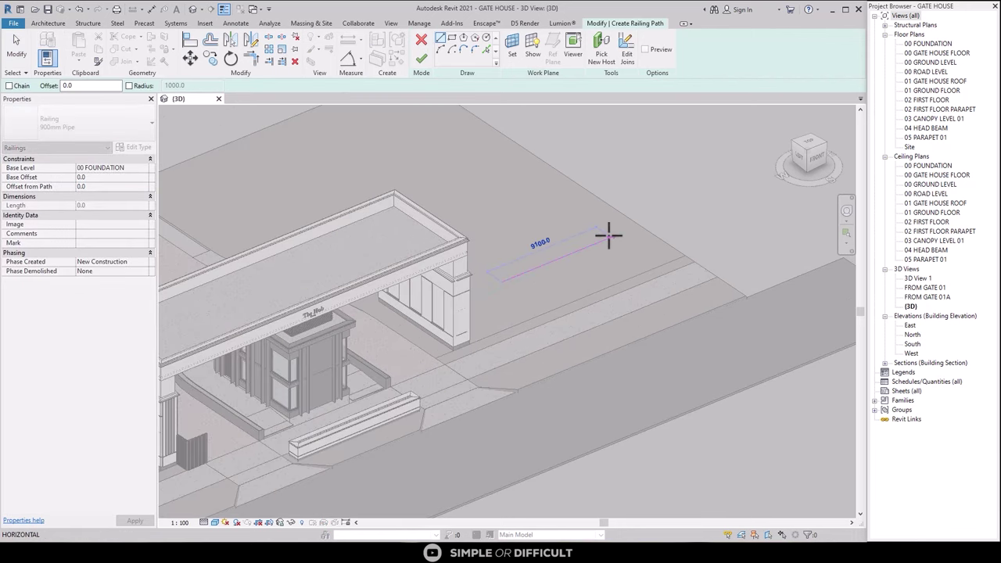
pyautogui.click(702, 200)
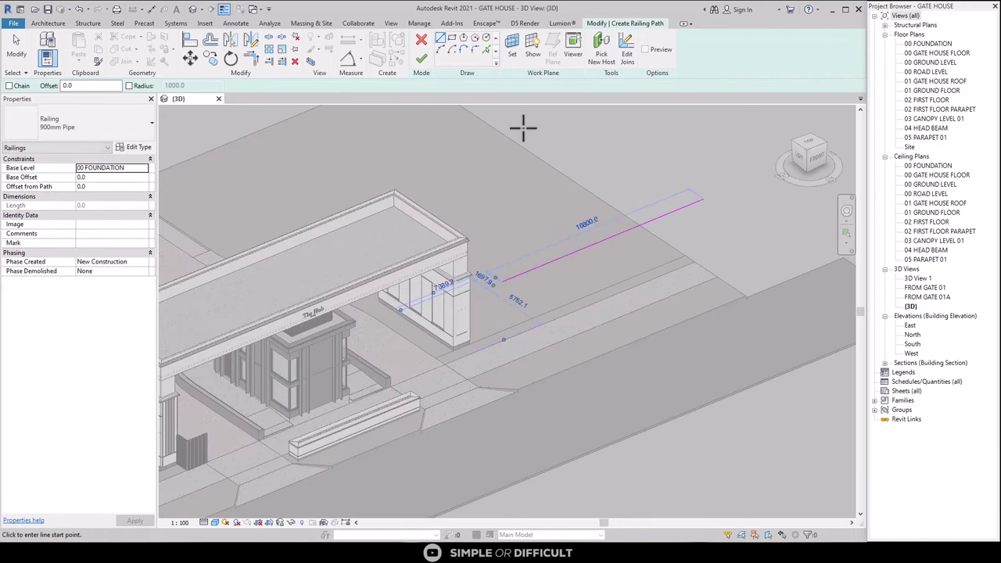
pyautogui.click(422, 60)
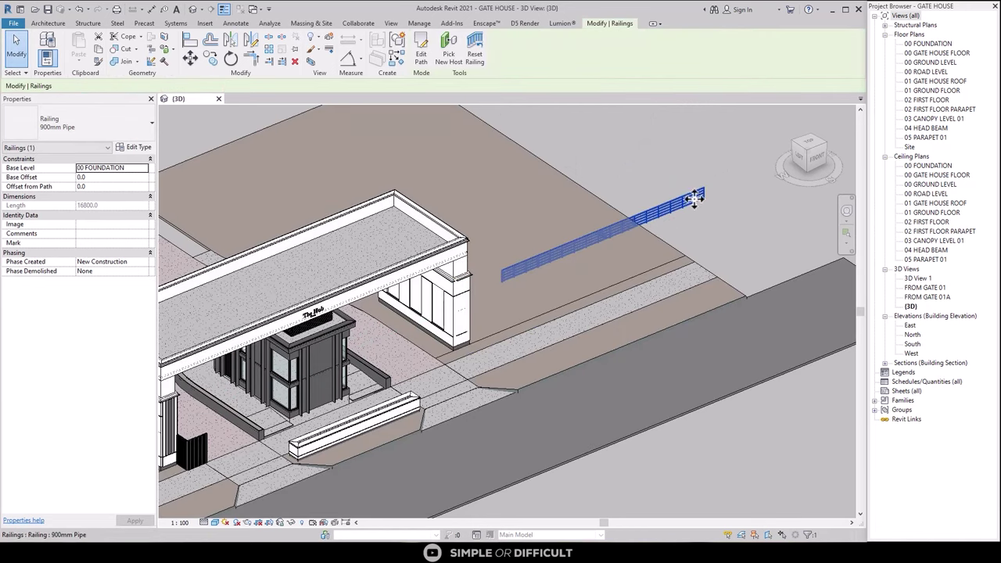
# - Set the railing's base level to 01 GROUND FLOOR and inspect it in an orbited view
pyautogui.click(146, 170)
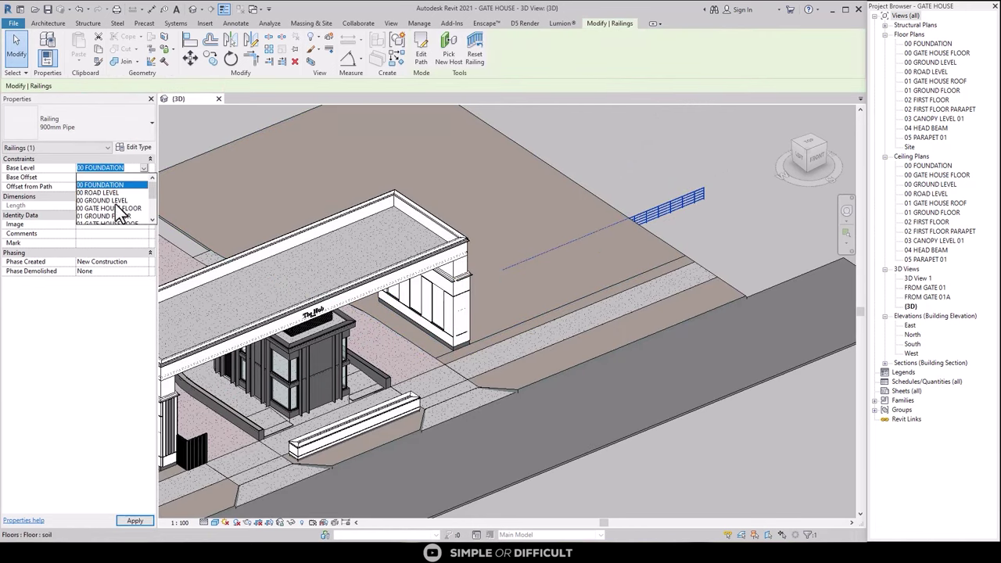
pyautogui.click(111, 214)
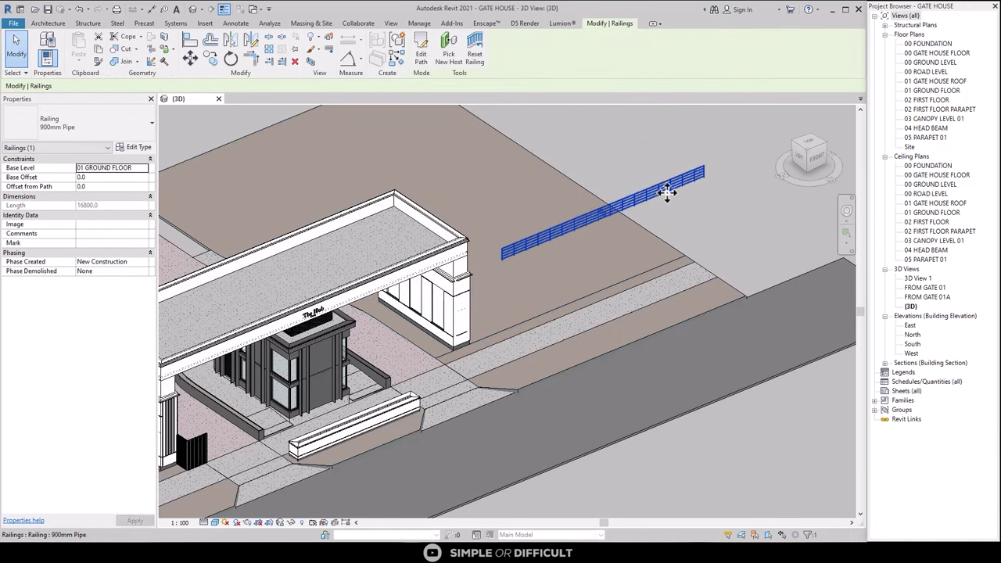
pyautogui.press('Escape')
pyautogui.scroll(3, 704, 229)
pyautogui.keyDown('shift'); pyautogui.moveTo(665, 190); pyautogui.dragTo(559, 357, button='middle'); pyautogui.keyUp('shift')
pyautogui.click(594, 342)
pyautogui.press('Escape')
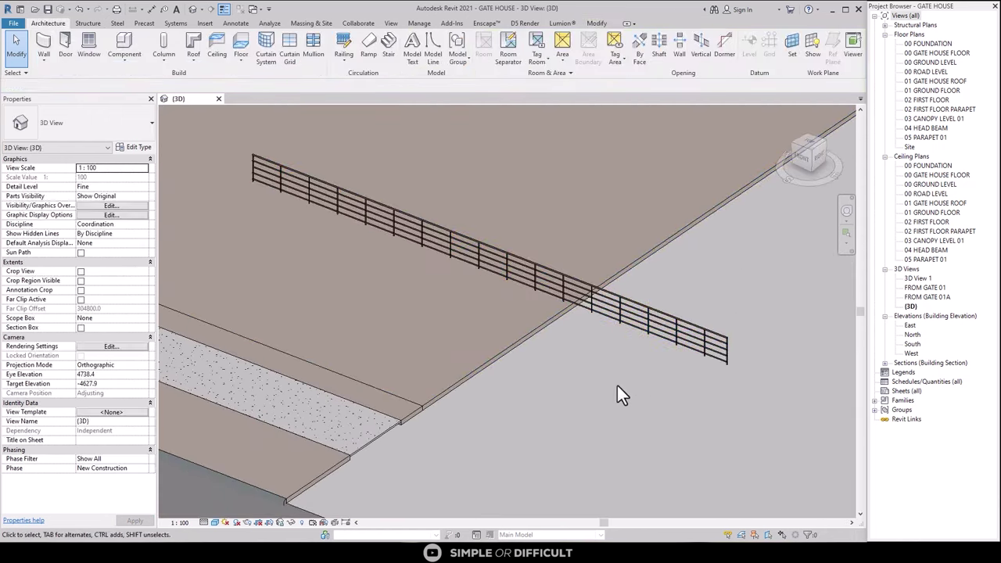
# - Start a new family from the English Metric Baluster-Panel.rft template
pyautogui.click(17, 53)
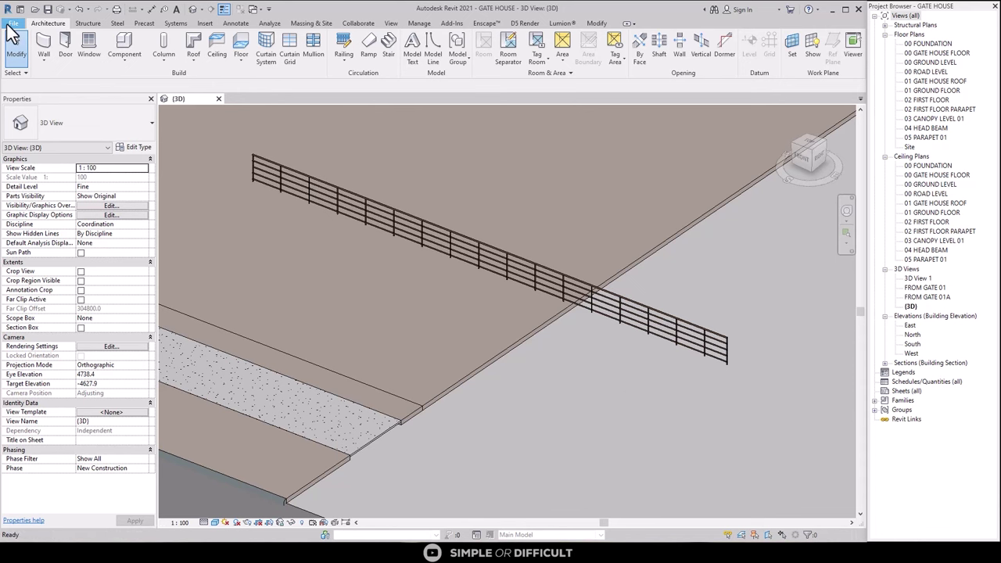
pyautogui.click(13, 24)
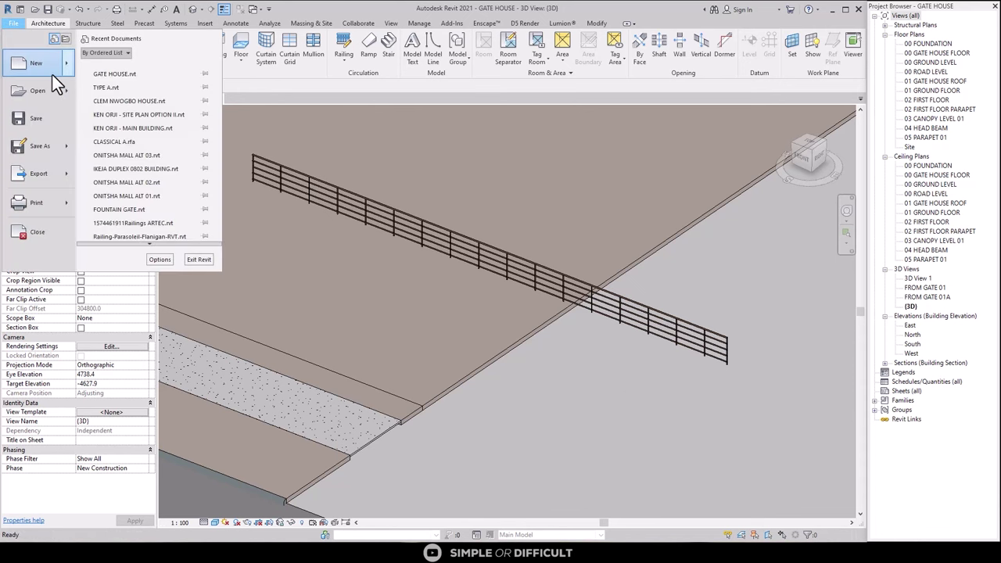
pyautogui.moveTo(54, 73)
pyautogui.click(129, 95)
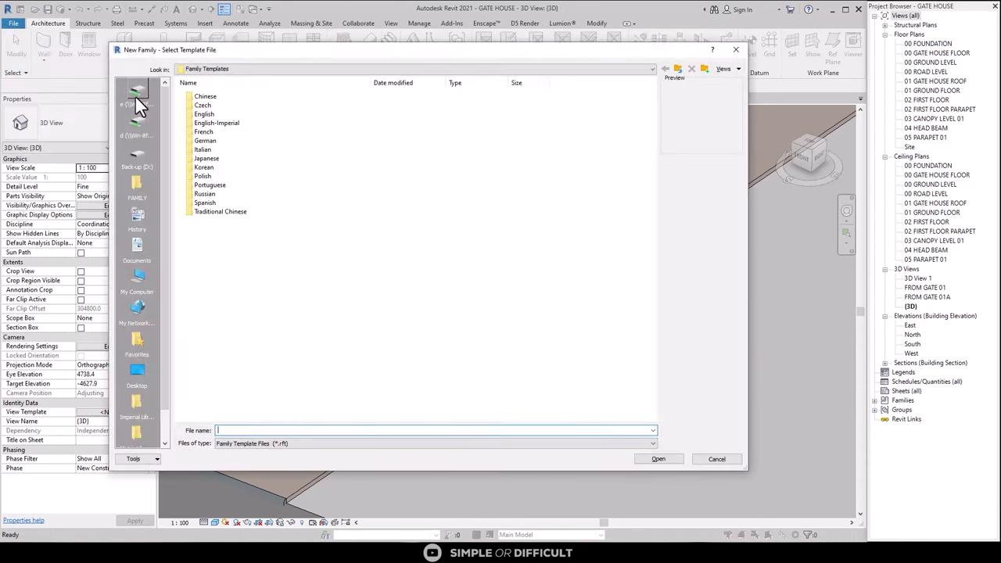
pyautogui.doubleClick(209, 114)
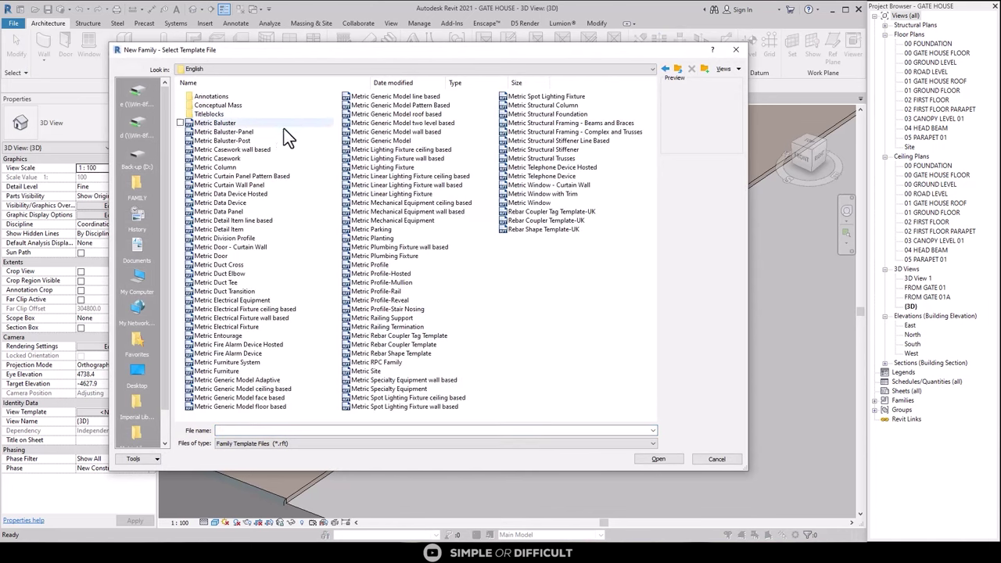
pyautogui.click(268, 133)
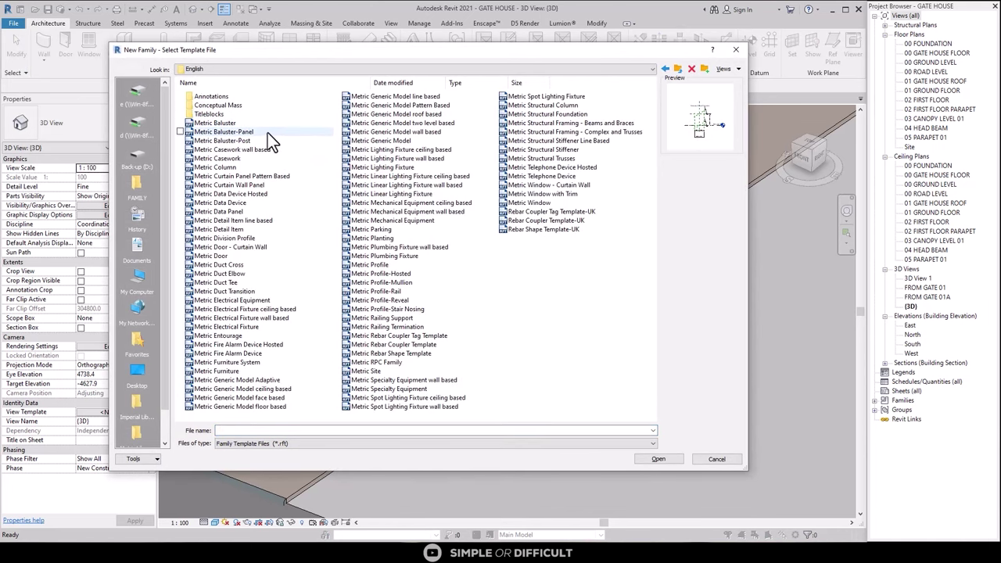
pyautogui.click(669, 460)
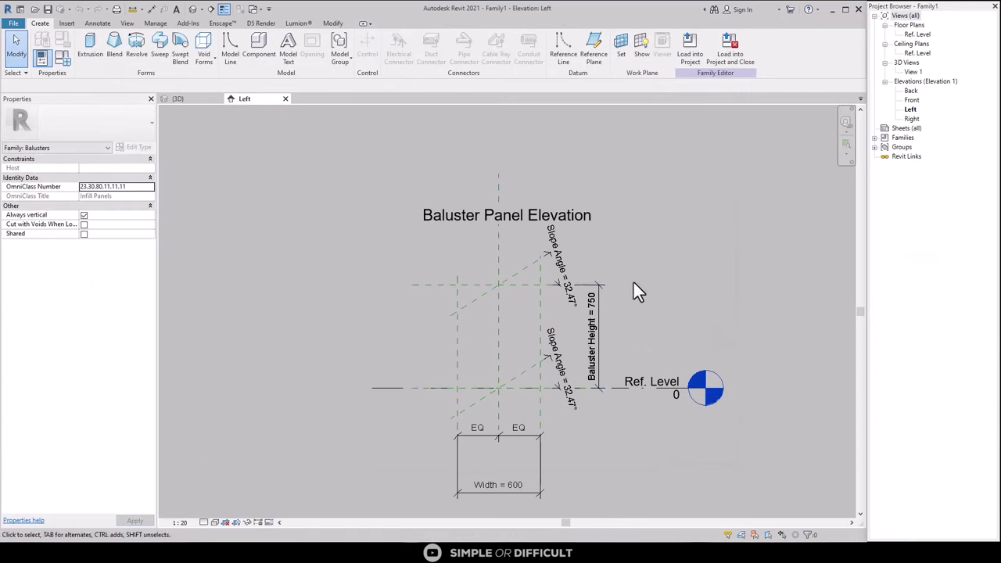
pyautogui.moveTo(638, 291); pyautogui.dragTo(599, 286, button='middle')
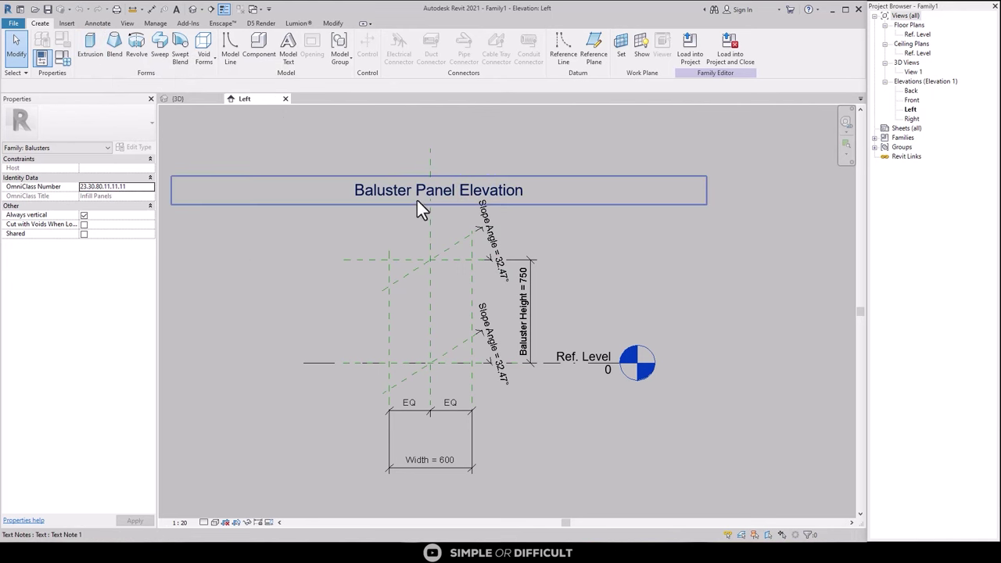
# - Start a solid extrusion on the Center (Left/Right) work plane
pyautogui.click(99, 57)
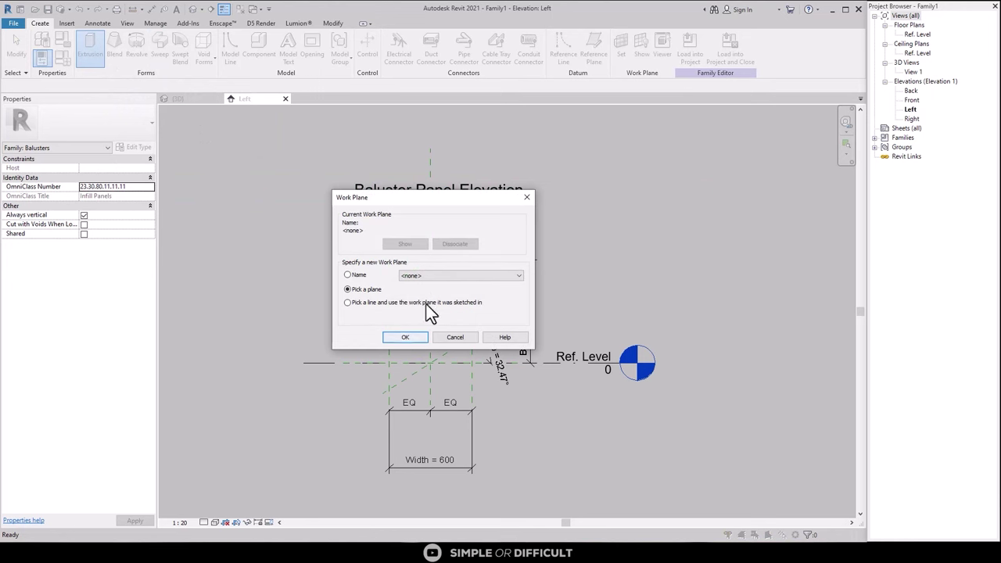
pyautogui.click(439, 275)
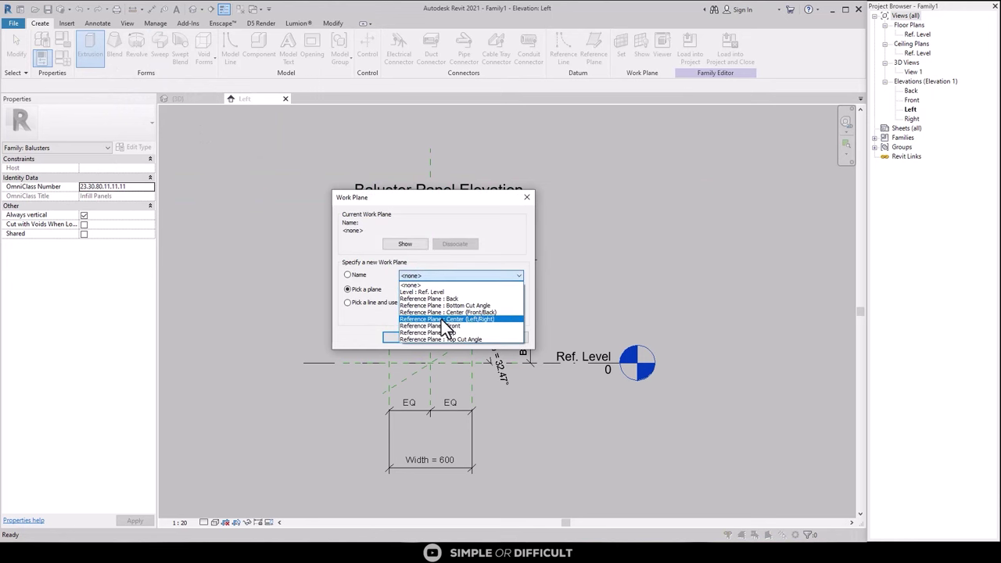
pyautogui.click(443, 319)
pyautogui.click(414, 337)
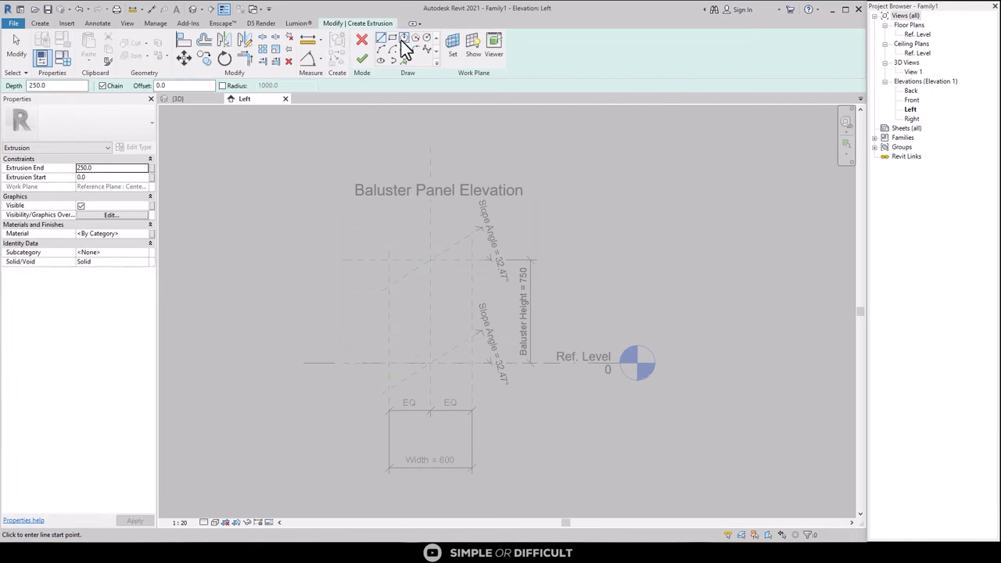
# - Sketch a thin vertical baluster outline from the top reference line down to Ref. Level
pyautogui.scroll(3, 427, 309)
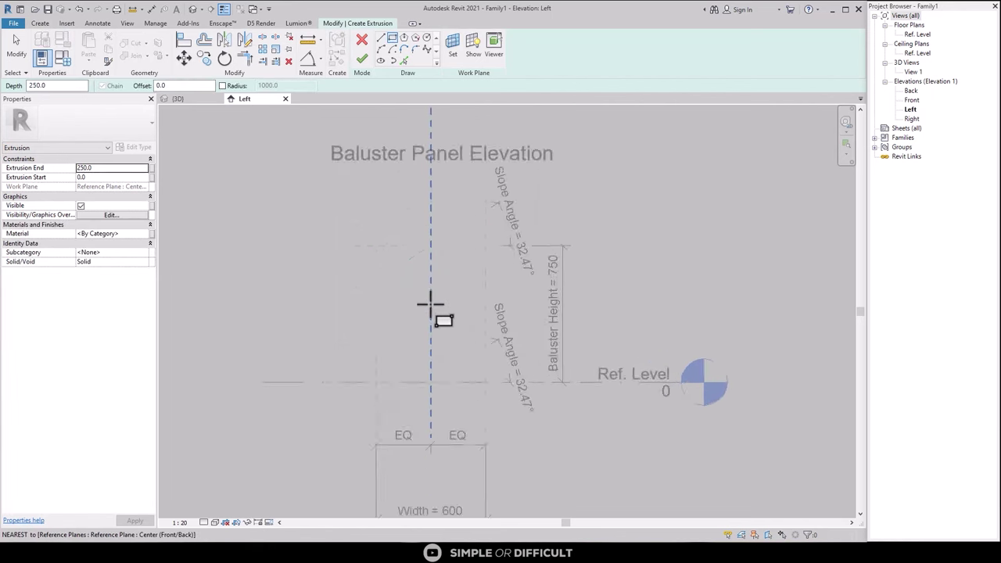
pyautogui.click(391, 38)
pyautogui.click(382, 39)
pyautogui.moveTo(408, 208); pyautogui.dragTo(410, 234, button='middle')
pyautogui.click(391, 212)
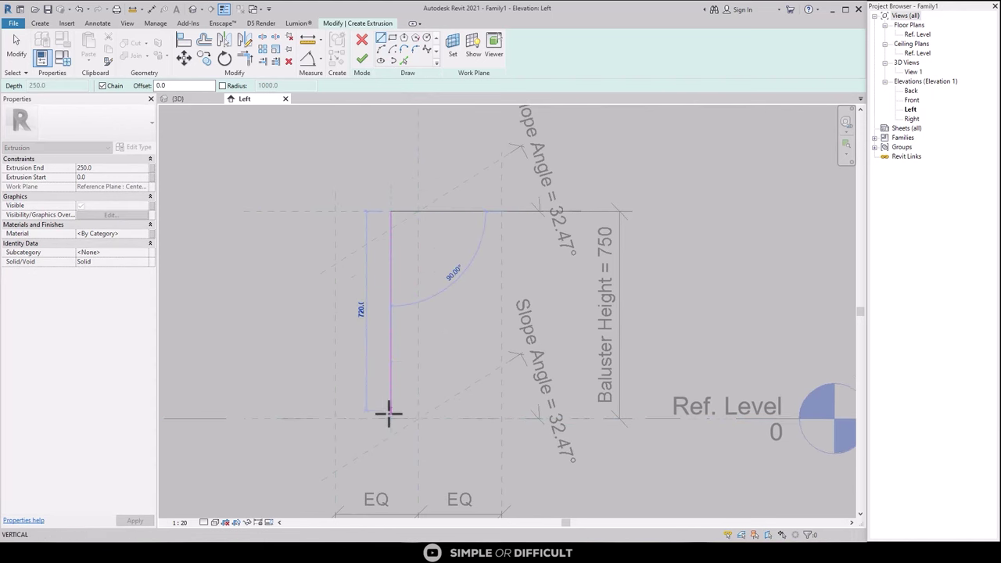
pyautogui.click(388, 415)
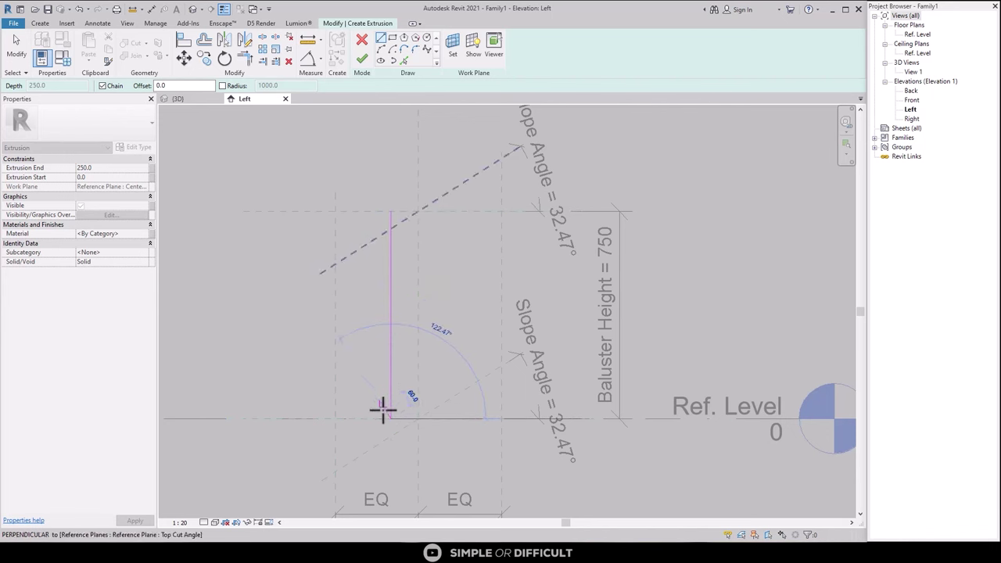
pyautogui.write('10')
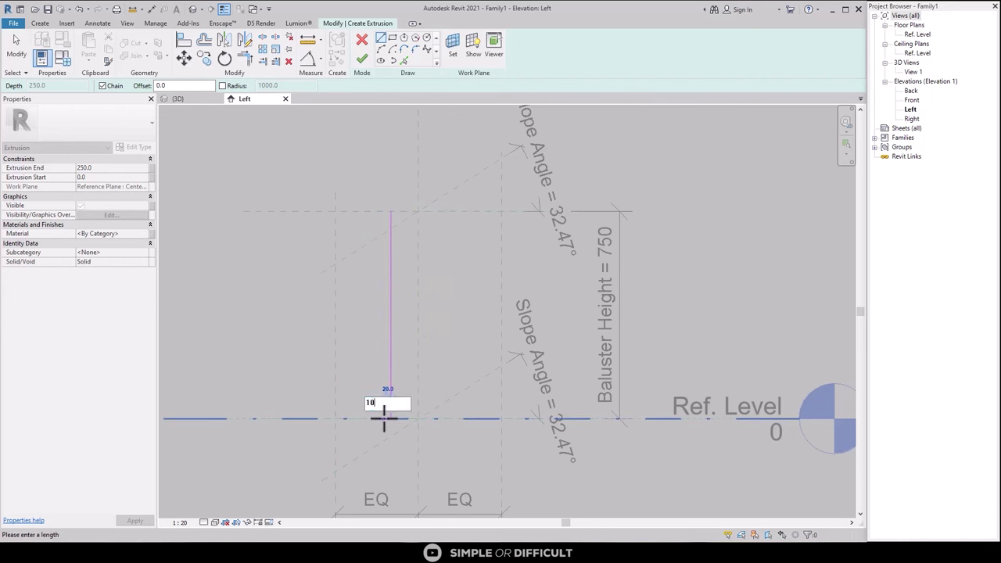
pyautogui.press('Return')
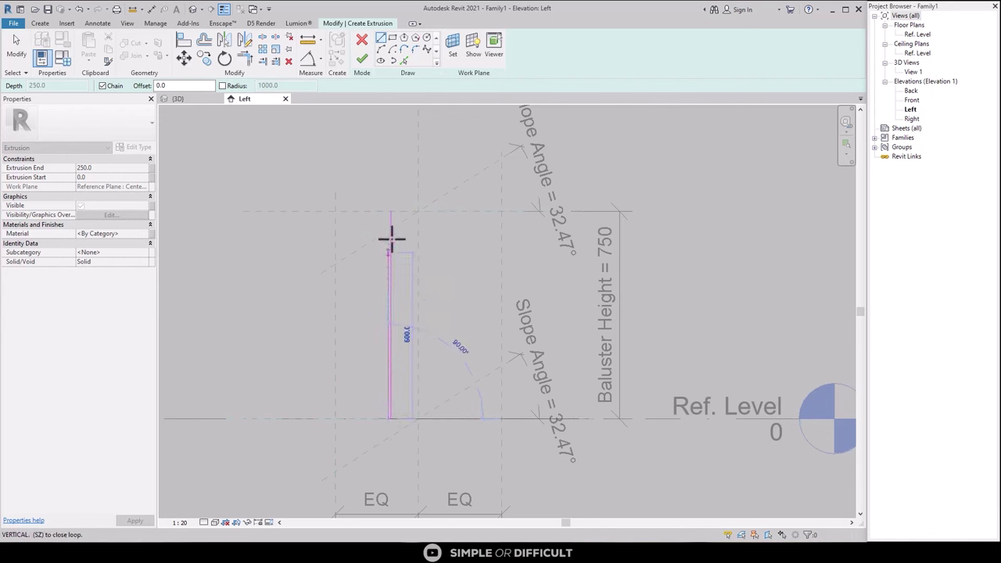
pyautogui.scroll(5, 390, 205)
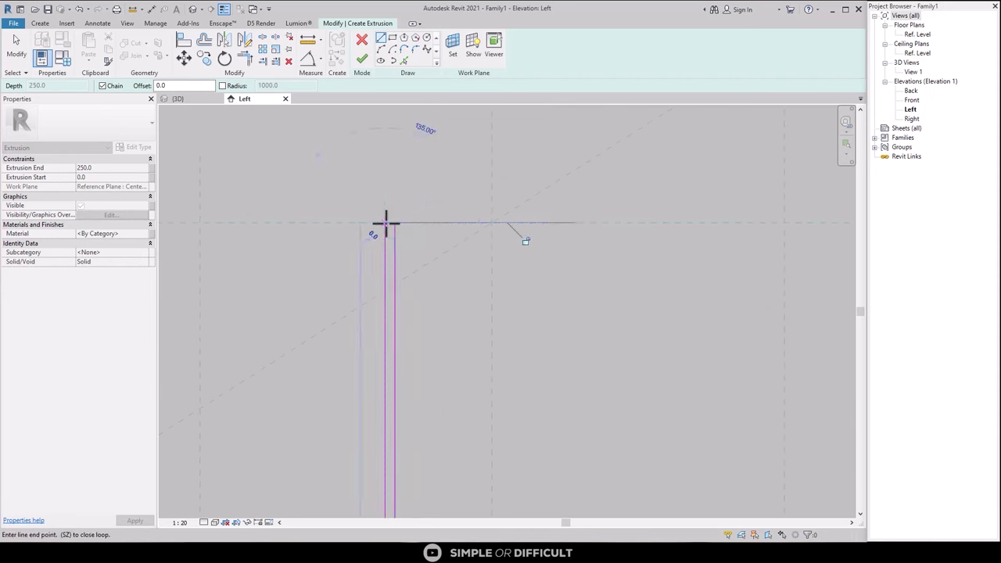
pyautogui.click(395, 223)
pyautogui.scroll(-4, 386, 195)
pyautogui.moveTo(440, 281)
pyautogui.mouseDown(button='middle')
pyautogui.moveTo(402, 245)
pyautogui.moveTo(415, 259)
pyautogui.mouseUp(button='middle')
pyautogui.click(17, 47)
# - Mirror the baluster sketch lines across the centre reference plane
pyautogui.moveTo(372, 172); pyautogui.dragTo(397, 415)
pyautogui.press('m')
pyautogui.press('m')
pyautogui.click(405, 354)
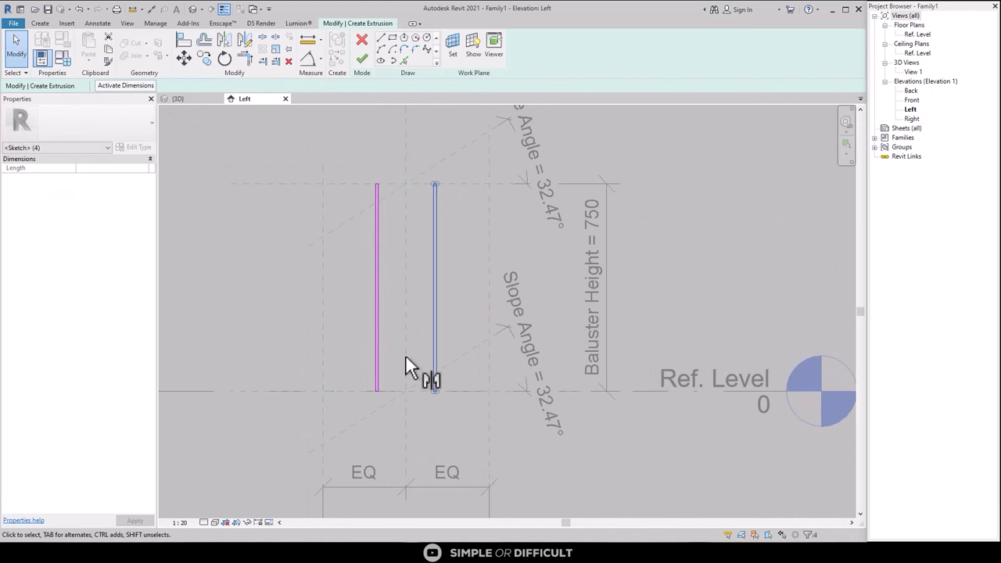
pyautogui.press('Escape')
pyautogui.moveTo(364, 175); pyautogui.dragTo(396, 431)
pyautogui.press('Escape')
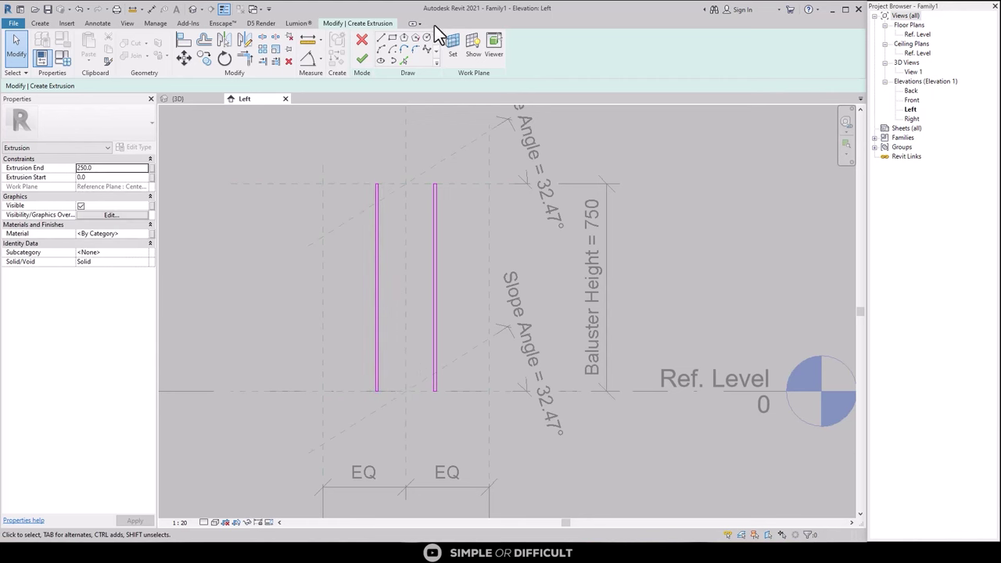
# - Finish the extrusion with Extrusion End 20 and check both balusters in 3D
pyautogui.click(361, 59)
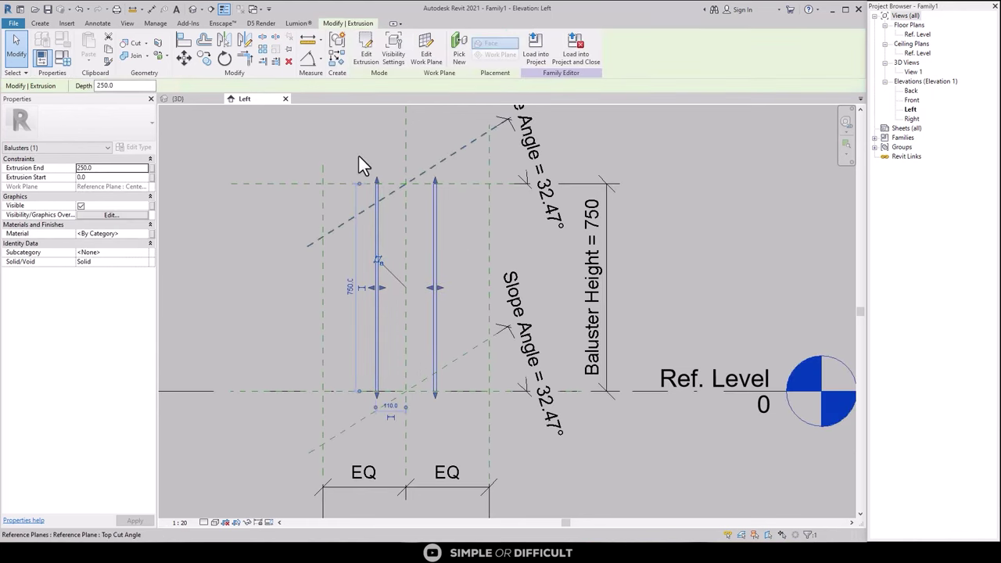
pyautogui.click(112, 169)
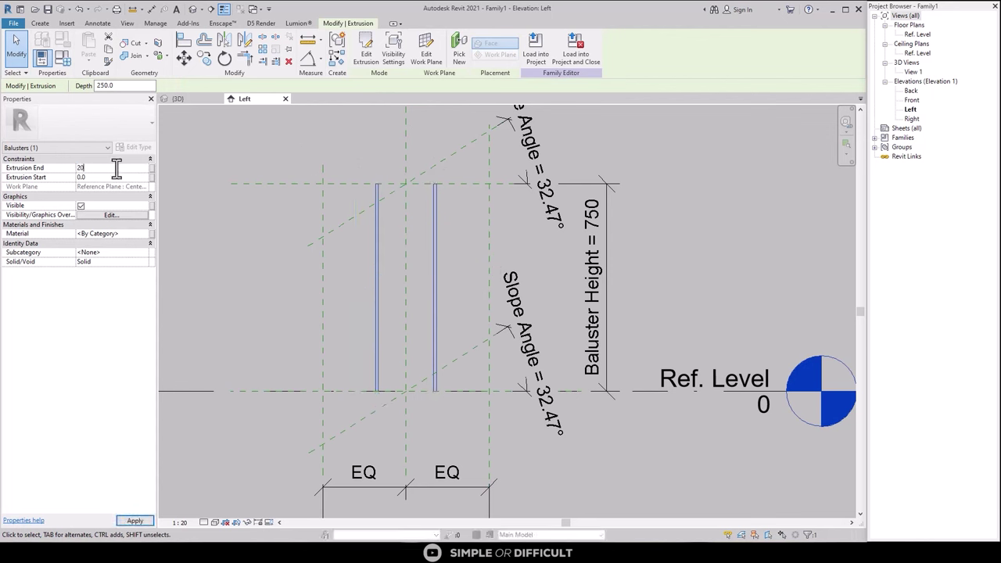
pyautogui.click(344, 144)
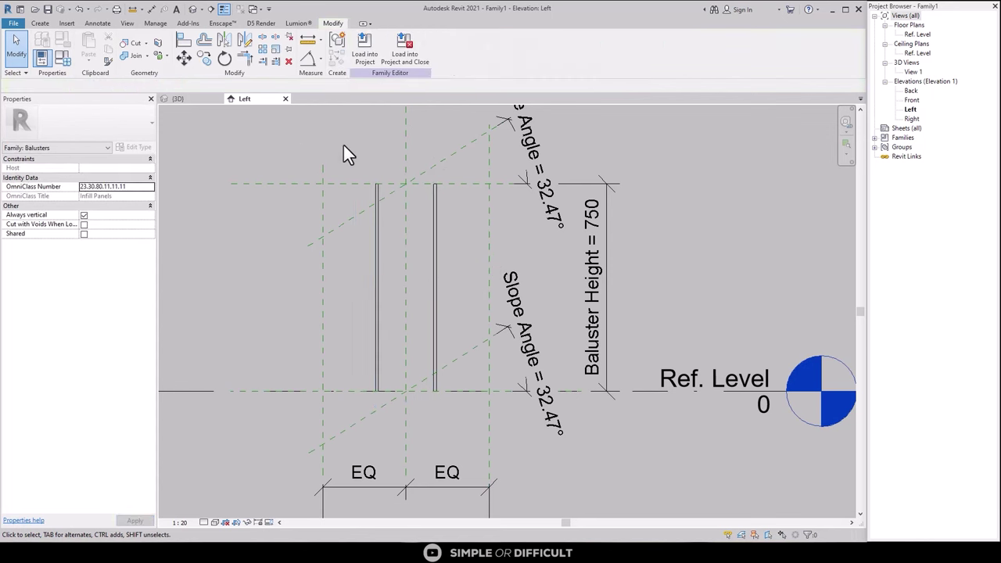
pyautogui.click(193, 10)
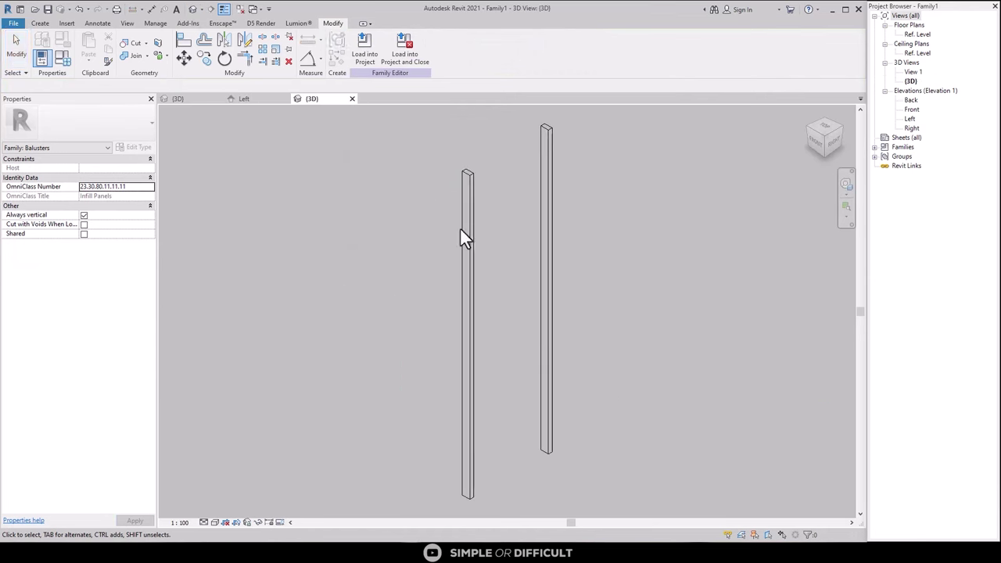
pyautogui.keyDown('shift'); pyautogui.moveTo(469, 242); pyautogui.dragTo(344, 297, button='middle'); pyautogui.keyUp('shift')
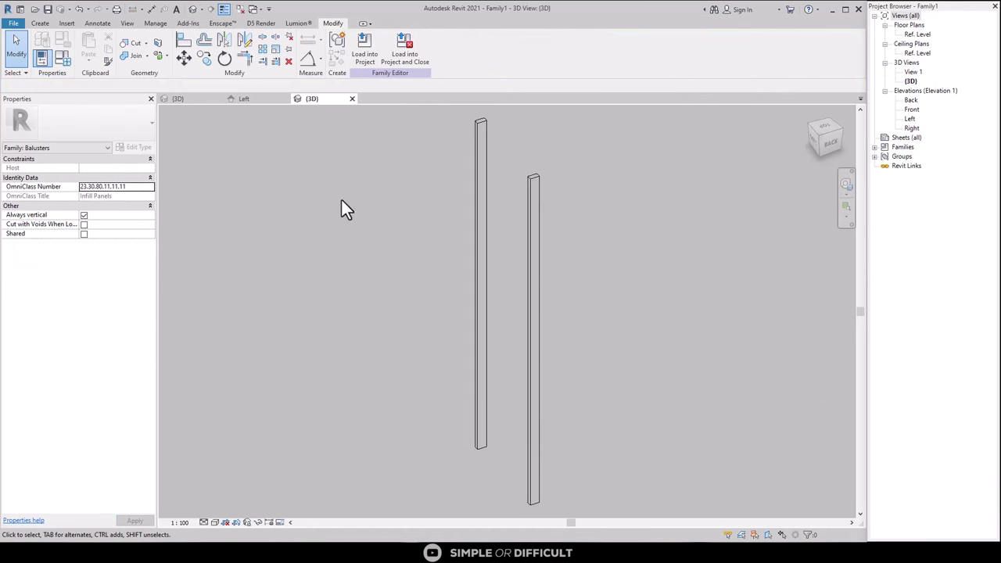
pyautogui.click(352, 99)
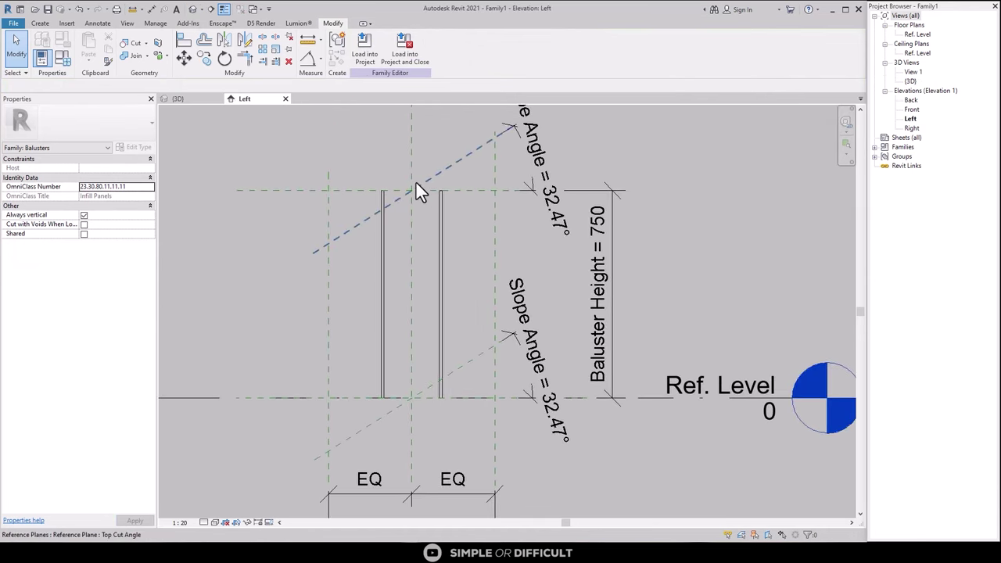
# - Start another extrusion on the Center (Left/Right) work plane
pyautogui.click(41, 22)
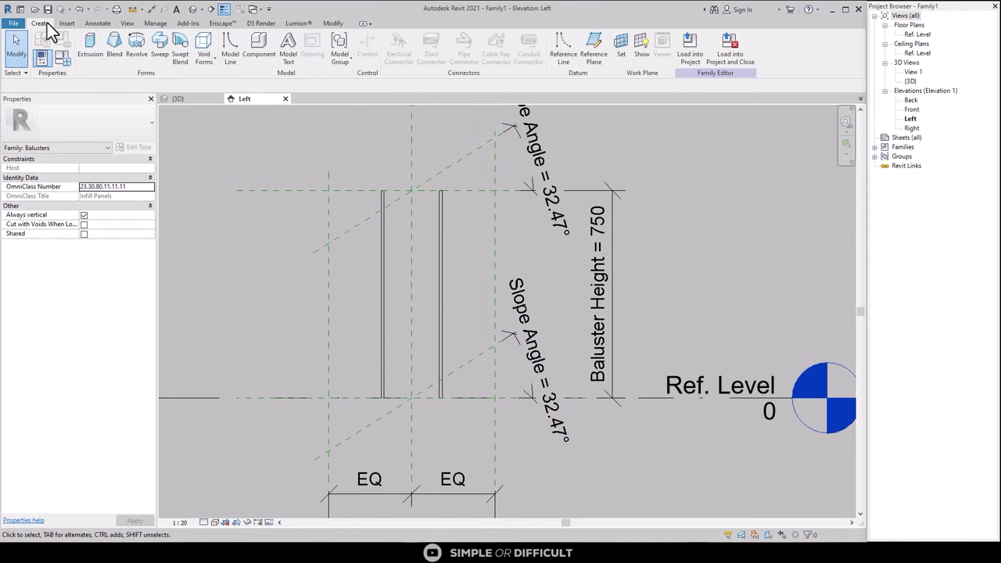
pyautogui.click(97, 47)
pyautogui.click(434, 277)
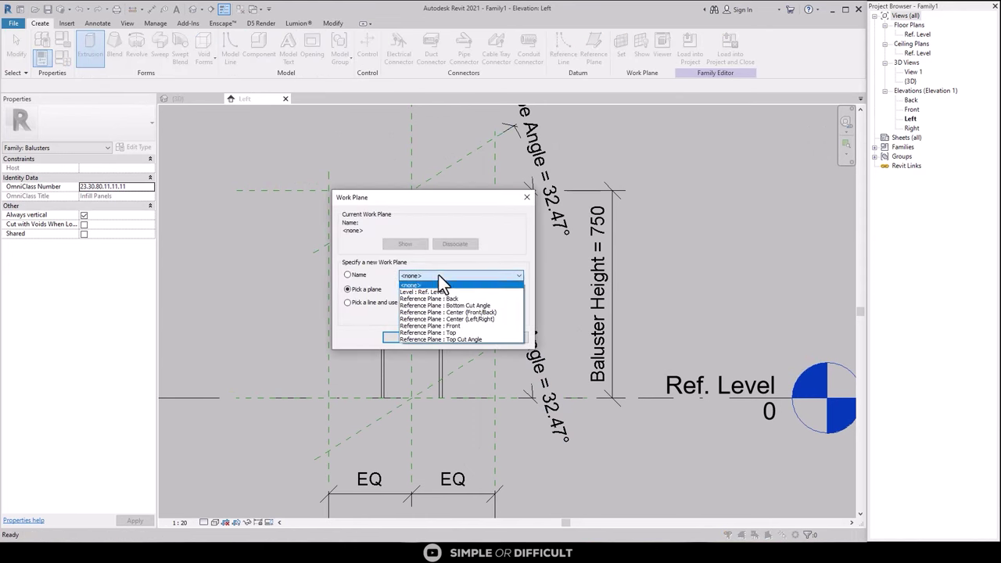
pyautogui.click(456, 315)
pyautogui.click(407, 337)
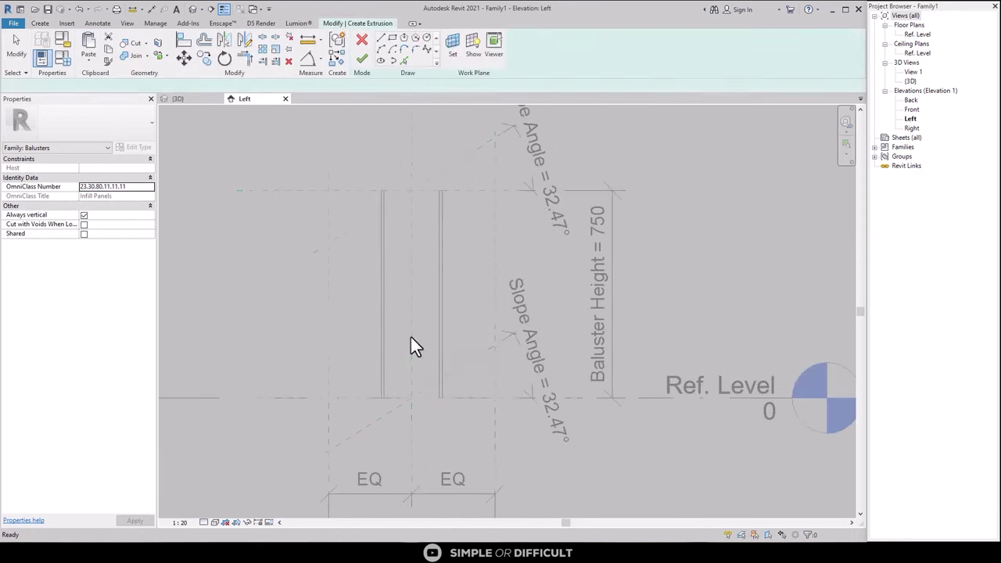
# - Draw a vertical line down from the top plane, then a diagonal running down-right
pyautogui.scroll(2, 403, 191)
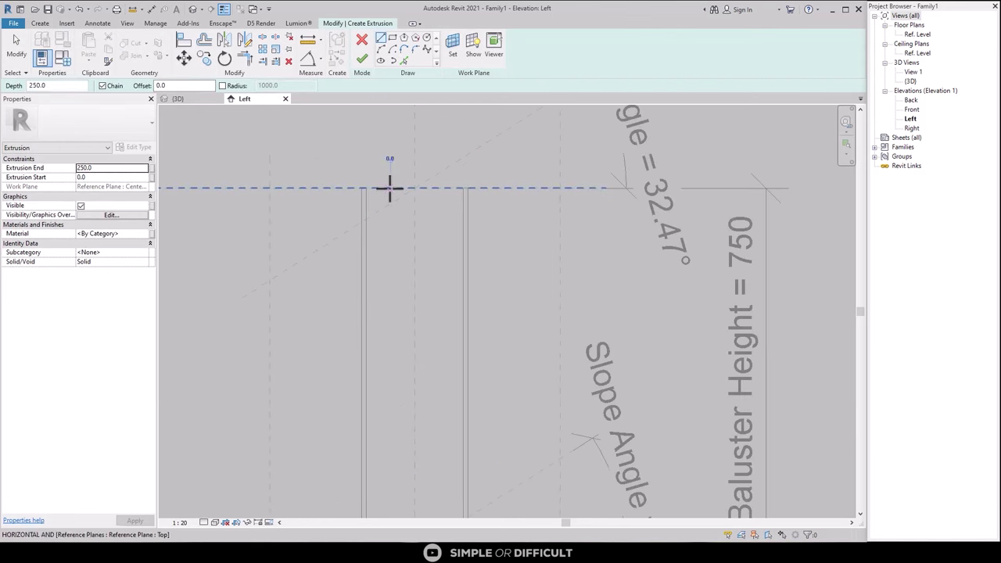
pyautogui.click(389, 188)
pyautogui.click(389, 280)
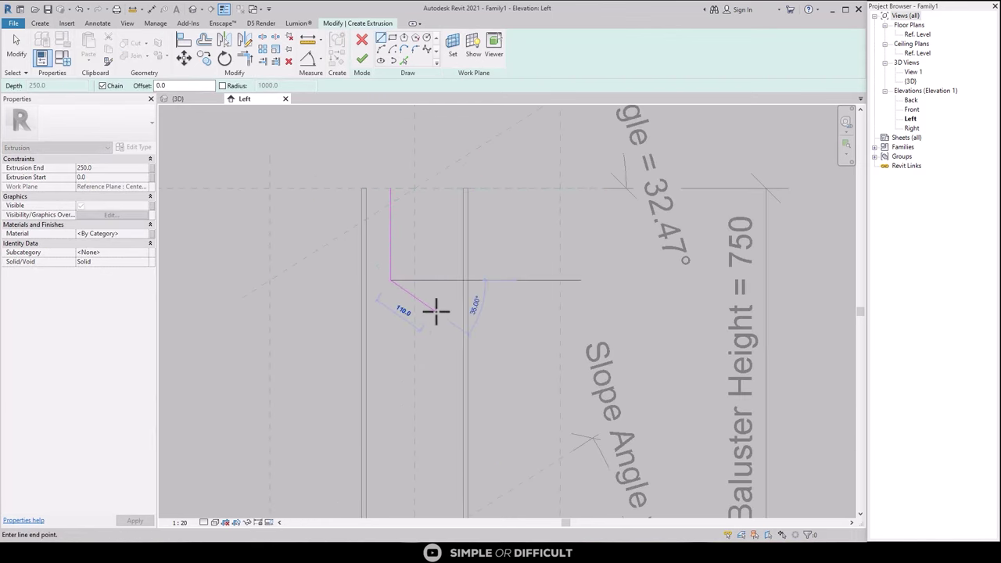
pyautogui.click(474, 352)
pyautogui.moveTo(418, 362); pyautogui.dragTo(438, 302, button='middle')
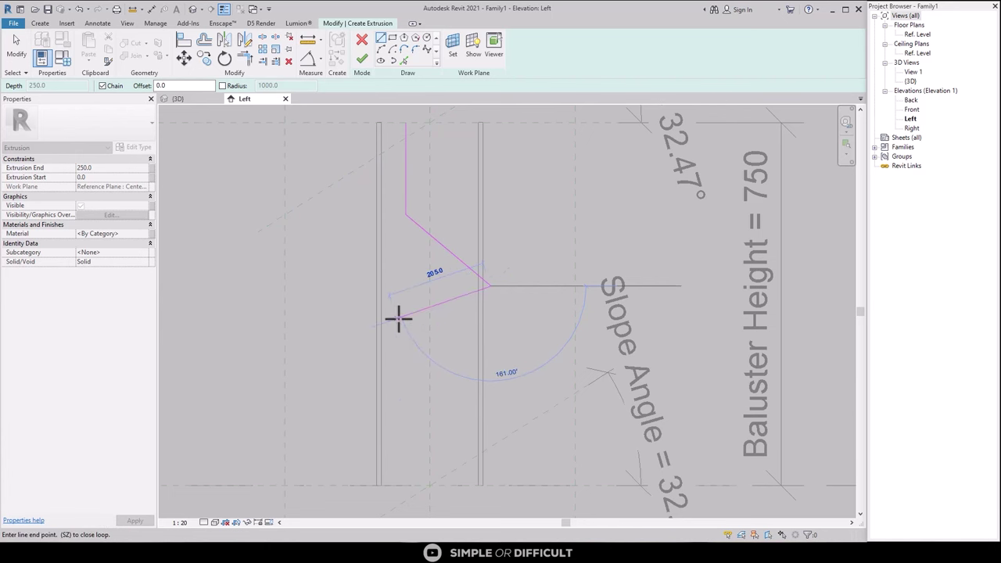
pyautogui.scroll(3, 398, 316)
pyautogui.press('Escape')
pyautogui.press('Escape')
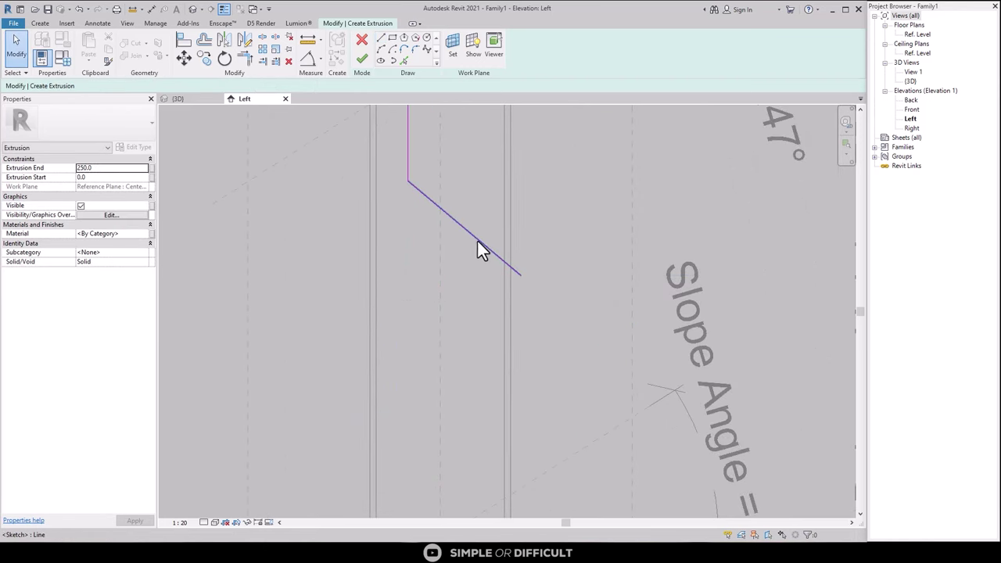
# - Mirror the diagonal about a horizontal axis to form a V-shaped kink
pyautogui.click(476, 241)
pyautogui.moveTo(476, 246)
pyautogui.mouseDown(button='middle')
pyautogui.moveTo(462, 273)
pyautogui.moveTo(438, 251)
pyautogui.mouseUp(button='middle')
pyautogui.press('m')
pyautogui.click(475, 261)
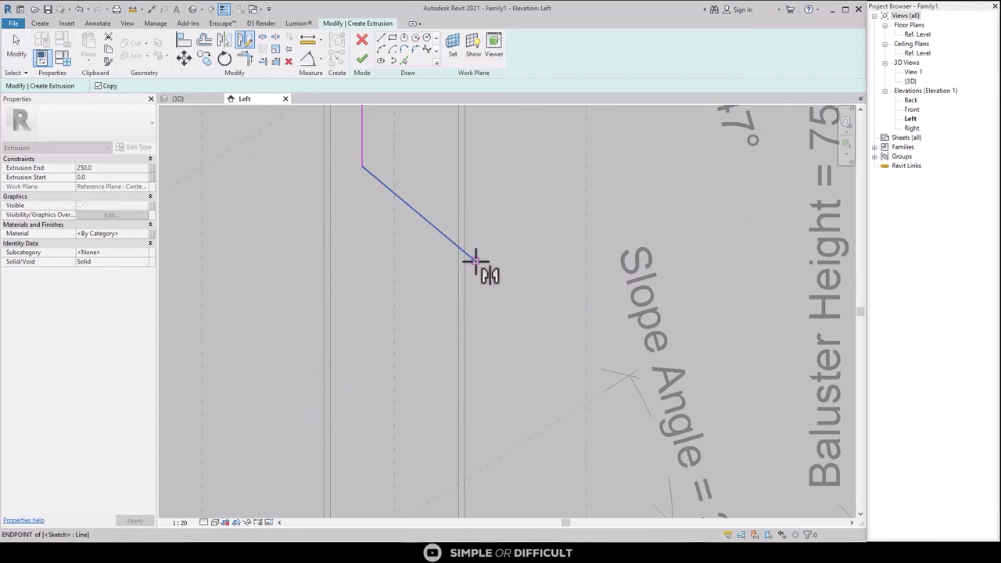
pyautogui.click(528, 260)
pyautogui.press('Escape')
# - Add a vertical line from the lower diagonal's end down to the level
pyautogui.click(361, 152)
pyautogui.scroll(-3, 401, 252)
pyautogui.moveTo(401, 252)
pyautogui.mouseDown(button='middle')
pyautogui.moveTo(424, 274)
pyautogui.moveTo(384, 196)
pyautogui.mouseUp(button='middle')
pyautogui.rightClick(389, 190)
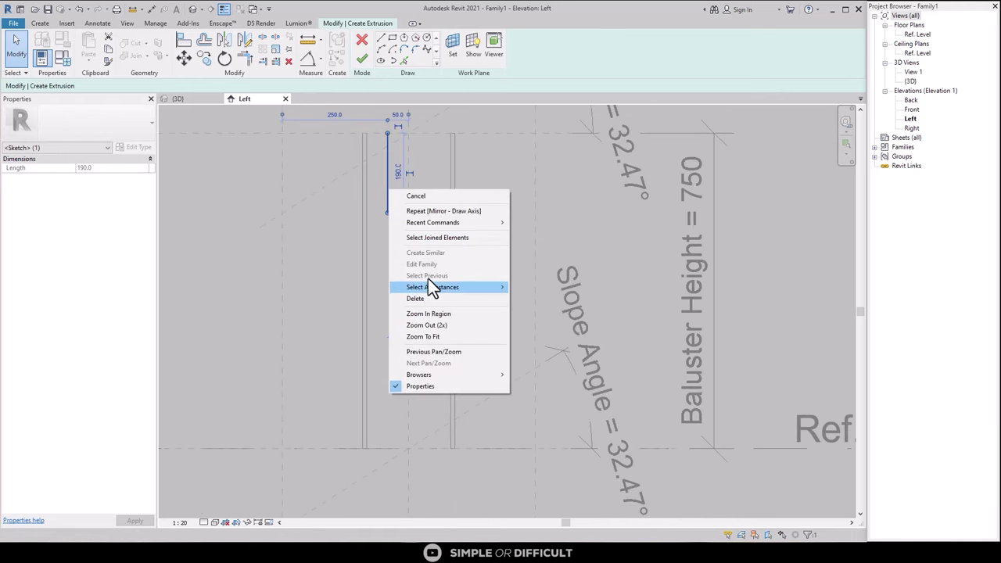
pyautogui.click(415, 196)
pyautogui.click(380, 39)
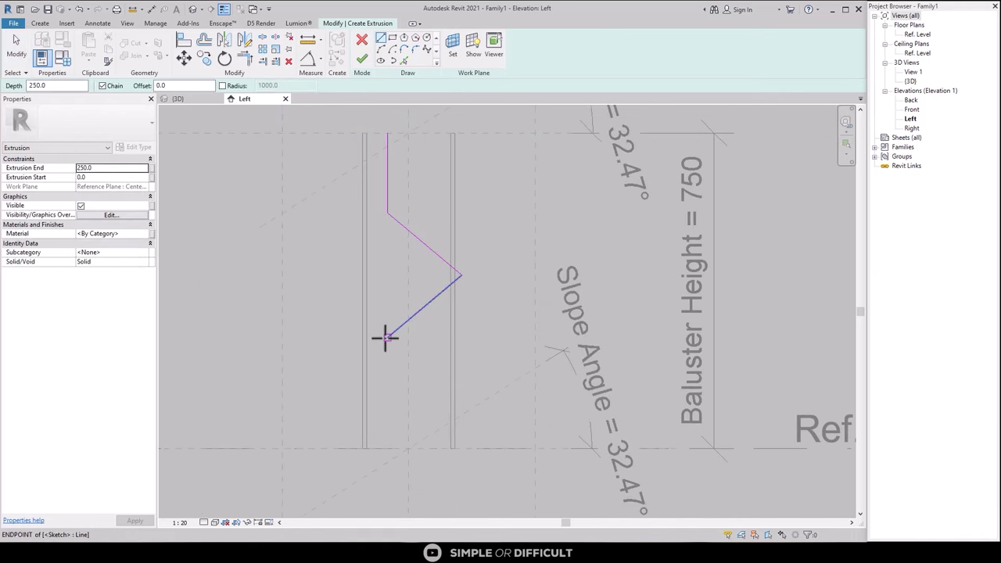
pyautogui.click(387, 337)
pyautogui.click(384, 449)
pyautogui.press('Escape')
pyautogui.press('Escape')
# - Round the profile's three bends with fillet arcs
pyautogui.click(416, 48)
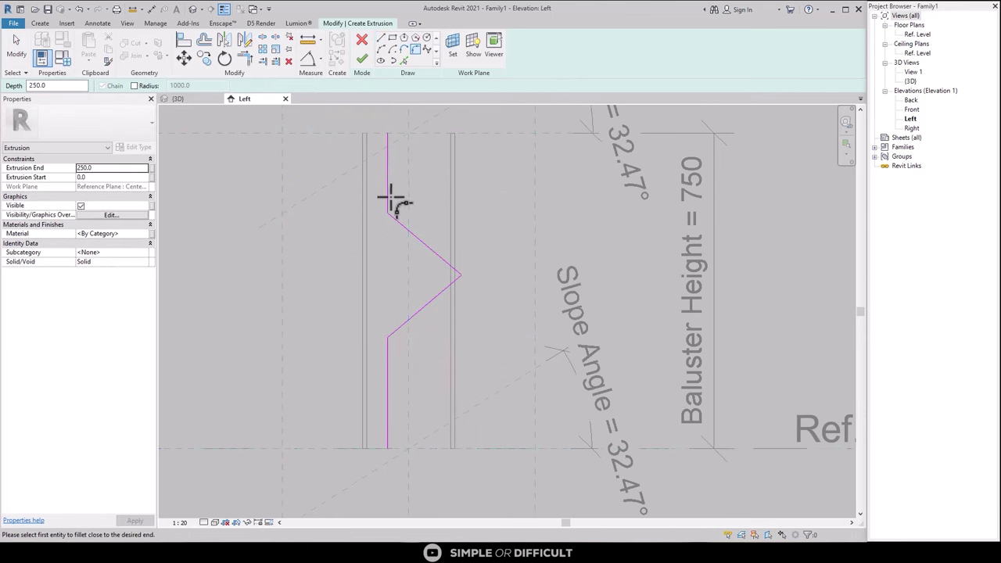
pyautogui.scroll(2, 391, 207)
pyautogui.click(391, 221)
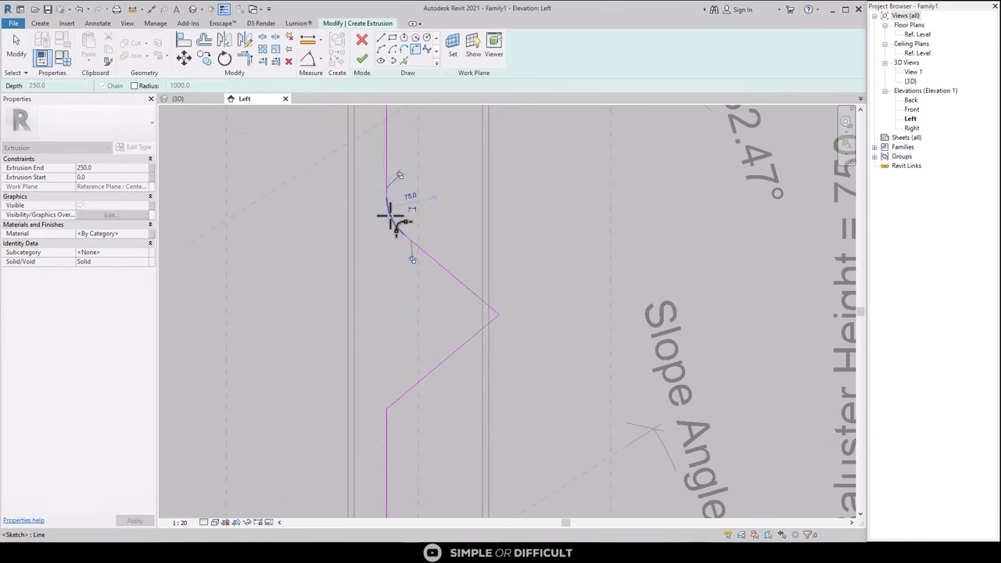
pyautogui.click(474, 297)
pyautogui.click(486, 323)
pyautogui.click(480, 313)
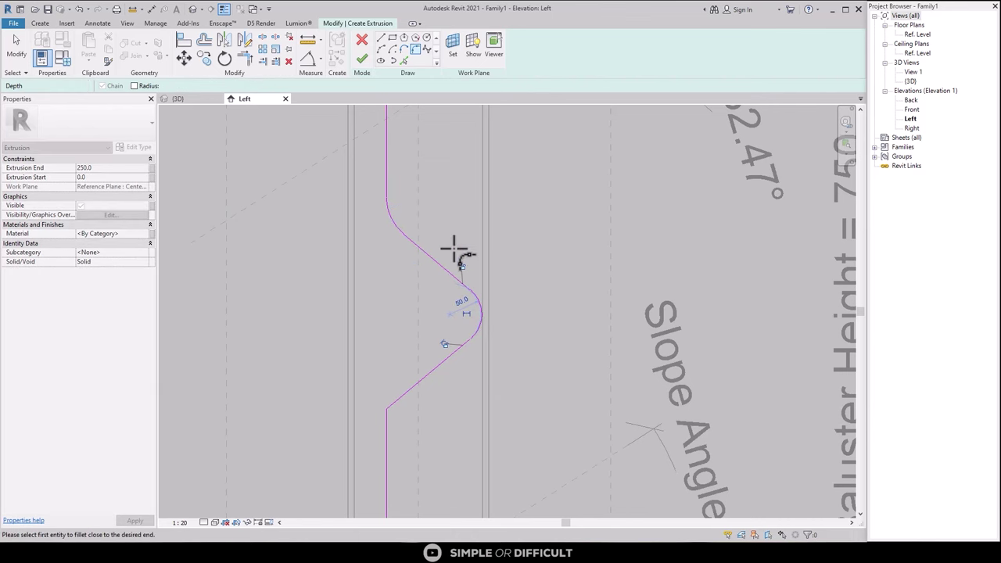
pyautogui.scroll(-2, 446, 331)
pyautogui.scroll(1, 407, 319)
pyautogui.click(407, 308)
pyautogui.click(398, 326)
pyautogui.click(402, 323)
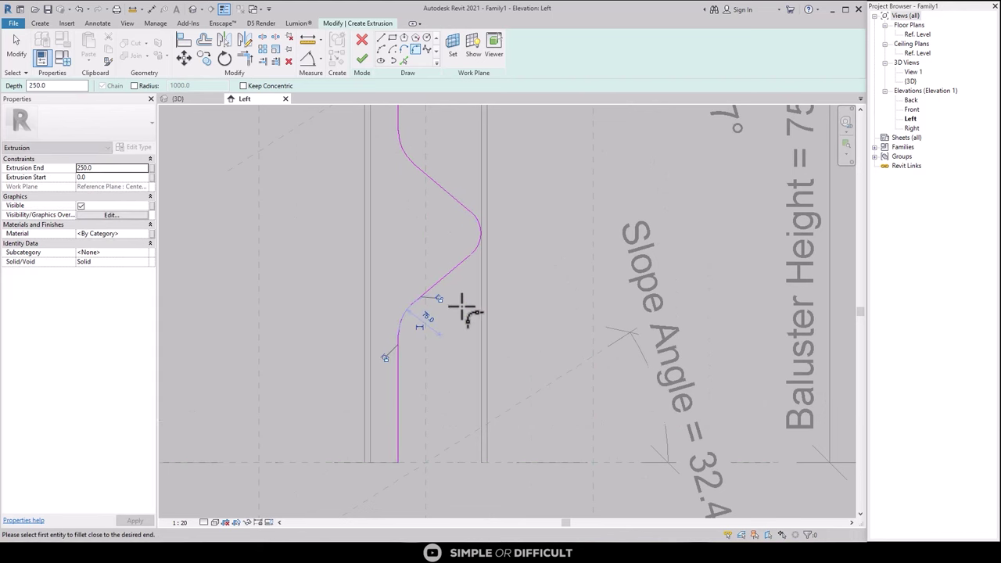
pyautogui.scroll(-2, 477, 336)
pyautogui.press('Escape')
pyautogui.press('Escape')
pyautogui.moveTo(516, 246); pyautogui.dragTo(497, 260, button='middle')
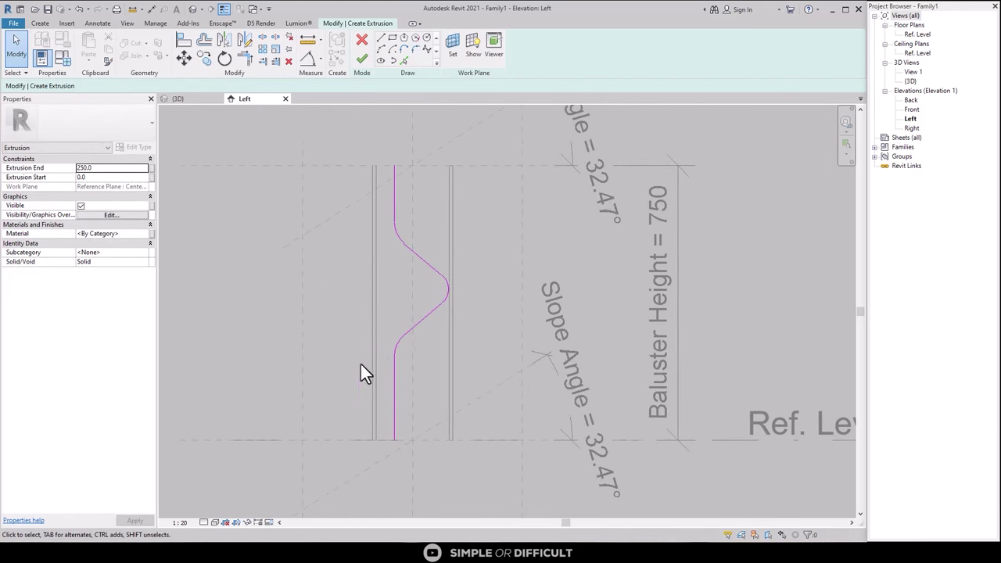
# - Set the fillet arc radii to 80, 80 and 60
pyautogui.click(397, 341)
pyautogui.scroll(2, 405, 348)
pyautogui.click(425, 341)
pyautogui.write('80')
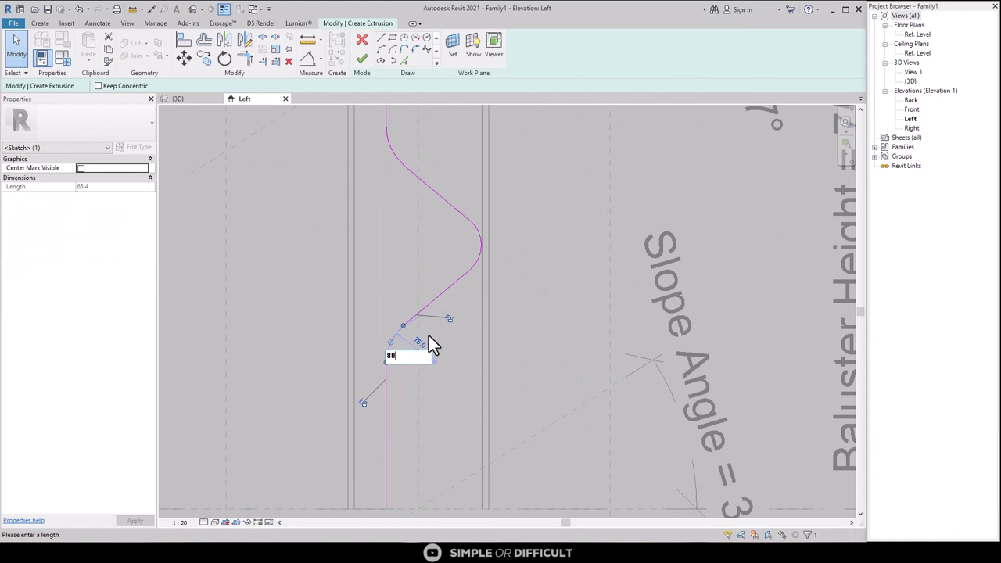
pyautogui.press('Return')
pyautogui.moveTo(414, 347); pyautogui.dragTo(399, 272, button='middle')
pyautogui.click(370, 211)
pyautogui.click(399, 202)
pyautogui.write('80')
pyautogui.press('Return')
pyautogui.click(464, 319)
pyautogui.click(443, 310)
pyautogui.write('60')
pyautogui.press('Return')
pyautogui.click(501, 302)
pyautogui.scroll(-4, 501, 305)
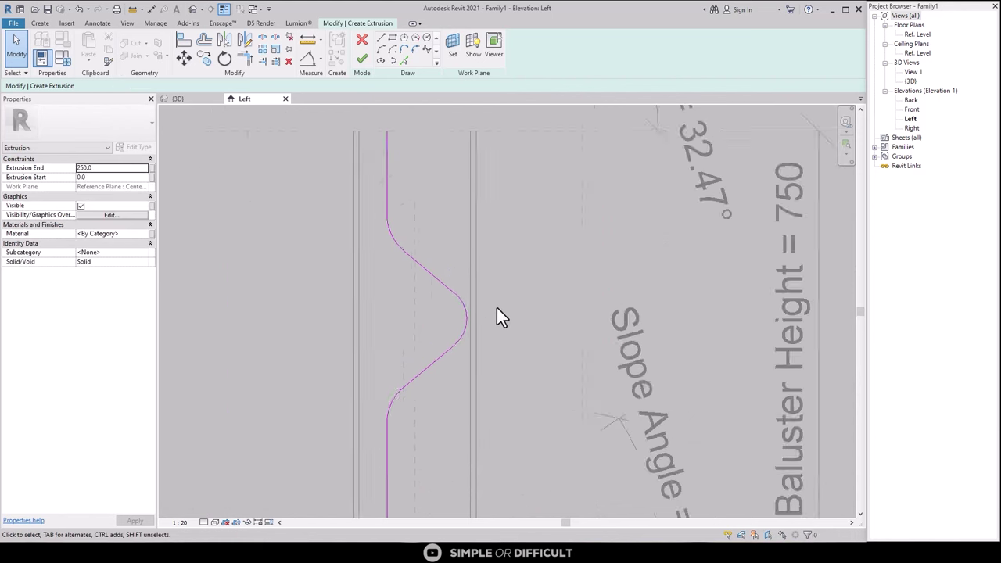
# - Offset the S-curve line by 5 to create a parallel copy
pyautogui.click(206, 43)
pyautogui.doubleClick(219, 86)
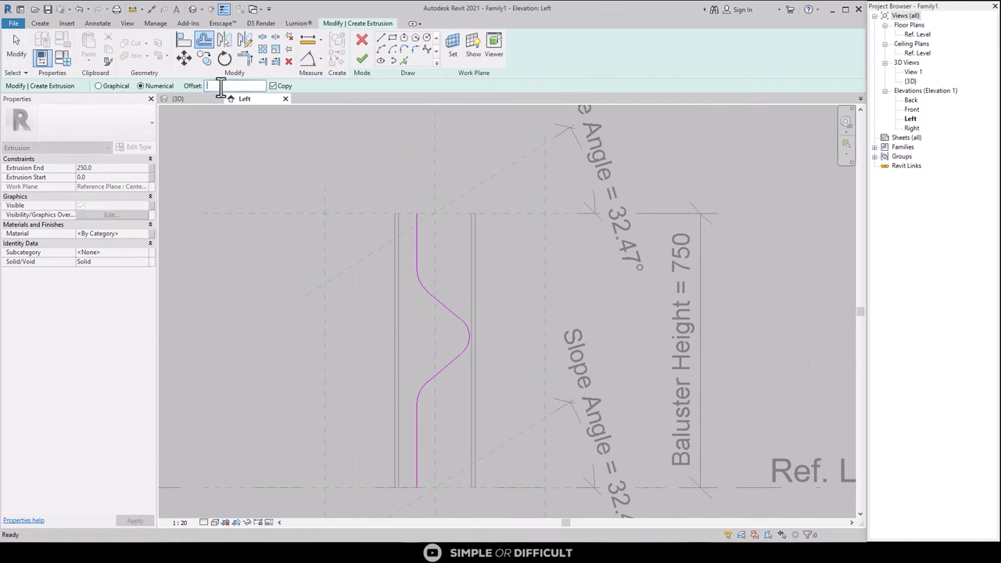
pyautogui.write('5')
pyautogui.press('Return')
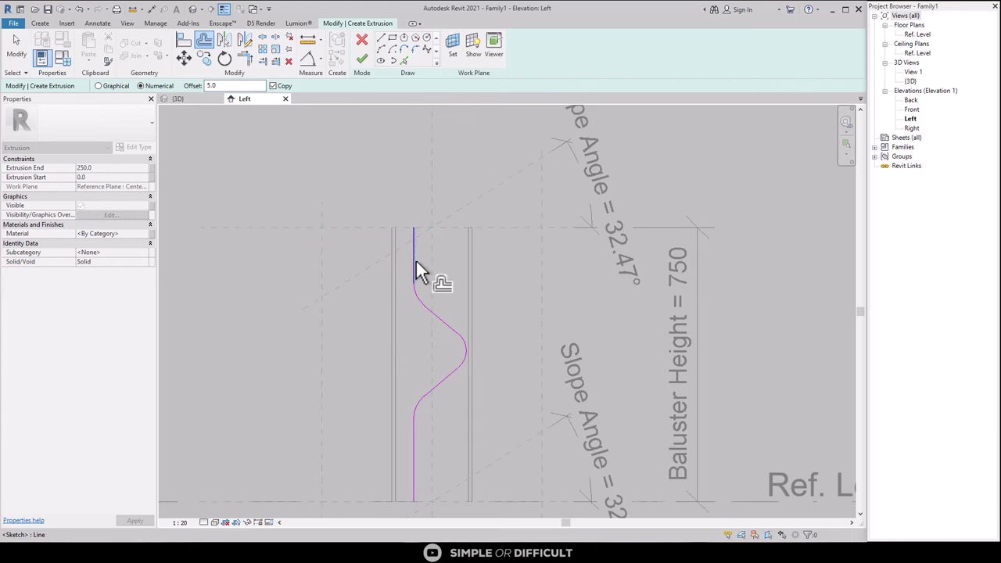
pyautogui.click(416, 263)
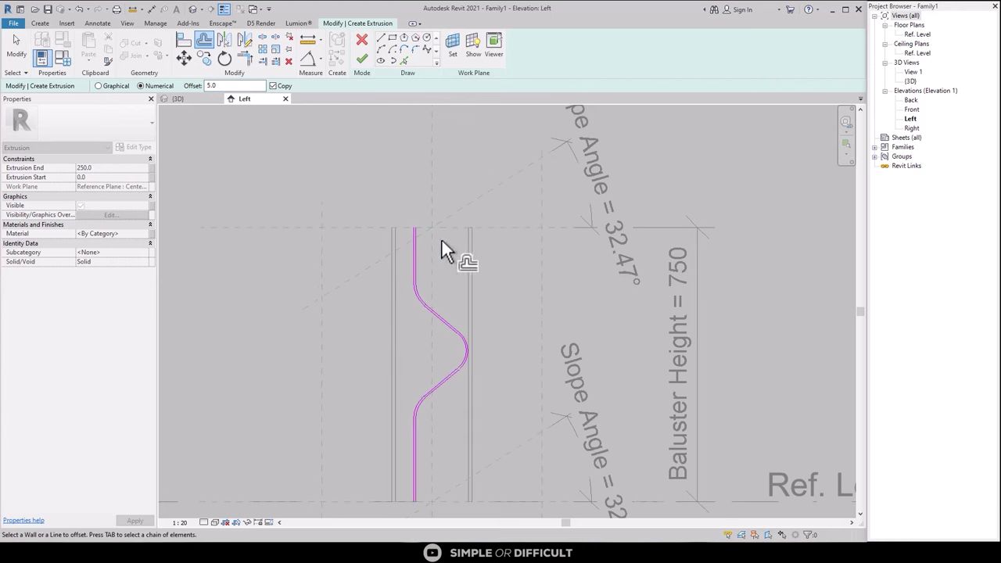
# - Close the top and bottom ends of the two curves with lines and finish the extrusion
pyautogui.click(381, 38)
pyautogui.scroll(5, 428, 204)
pyautogui.click(409, 268)
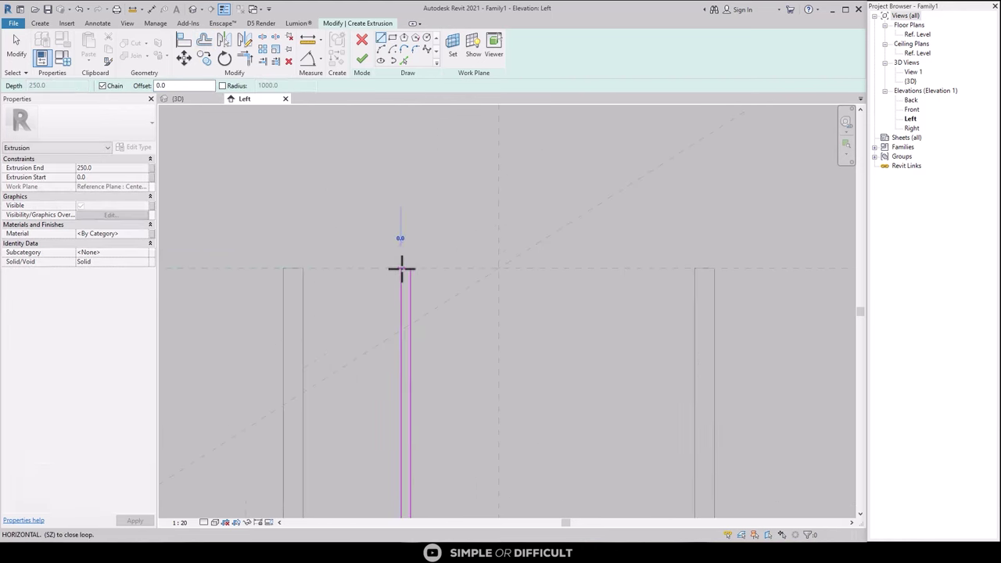
pyautogui.press('Escape')
pyautogui.scroll(-6, 412, 208)
pyautogui.scroll(3, 384, 389)
pyautogui.click(385, 386)
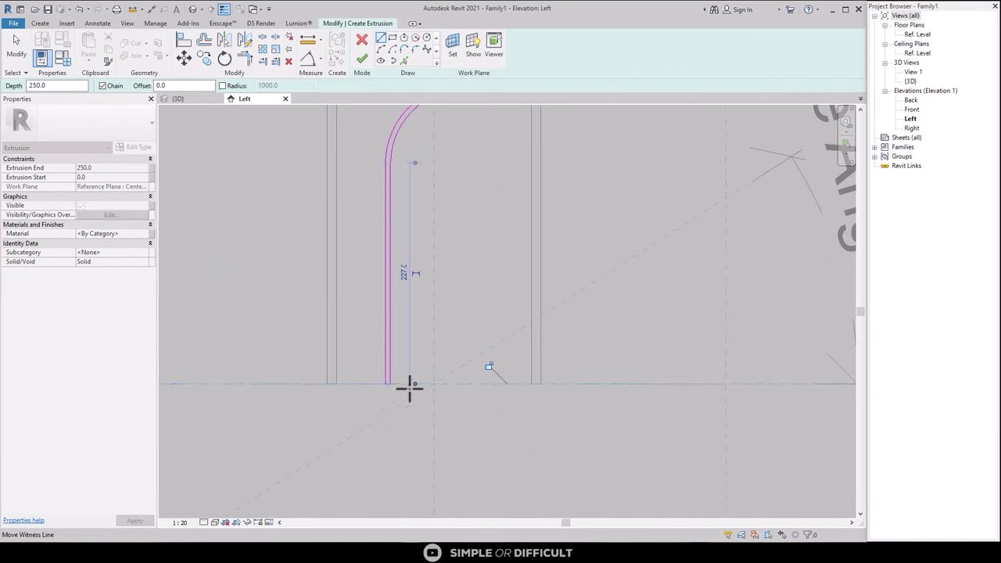
pyautogui.scroll(-3, 403, 388)
pyautogui.press('Escape')
pyautogui.press('Escape')
pyautogui.click(362, 60)
pyautogui.moveTo(469, 248); pyautogui.dragTo(451, 229, button='middle')
pyautogui.click(597, 234)
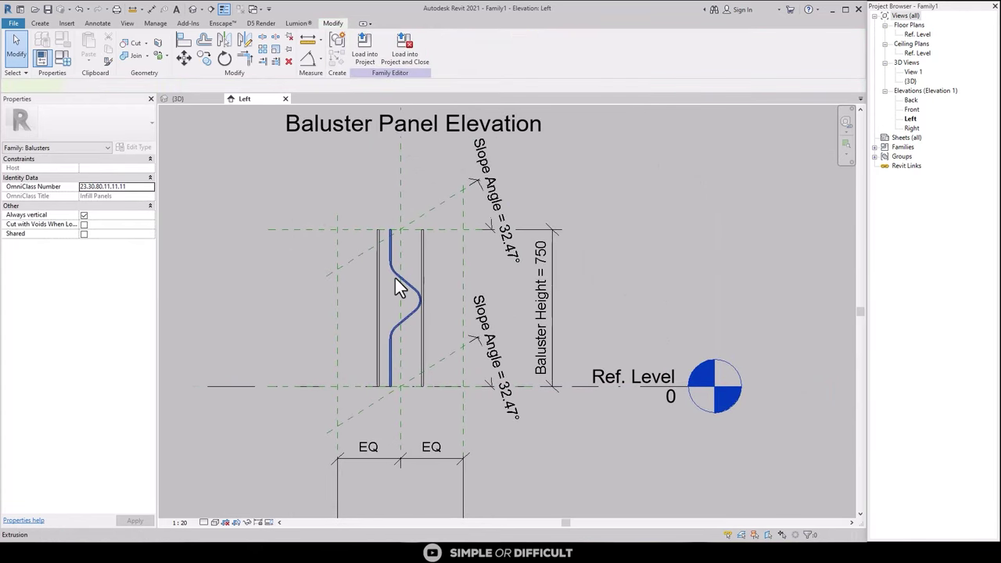
# - Mirror the S-curve extrusion across the centre reference plane
pyautogui.click(396, 279)
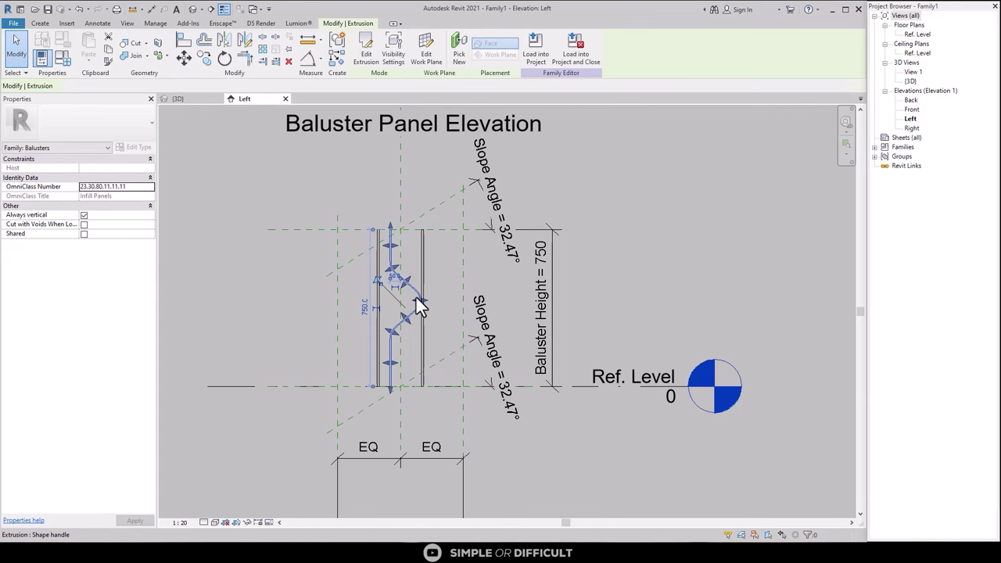
pyautogui.press('m')
pyautogui.press('m')
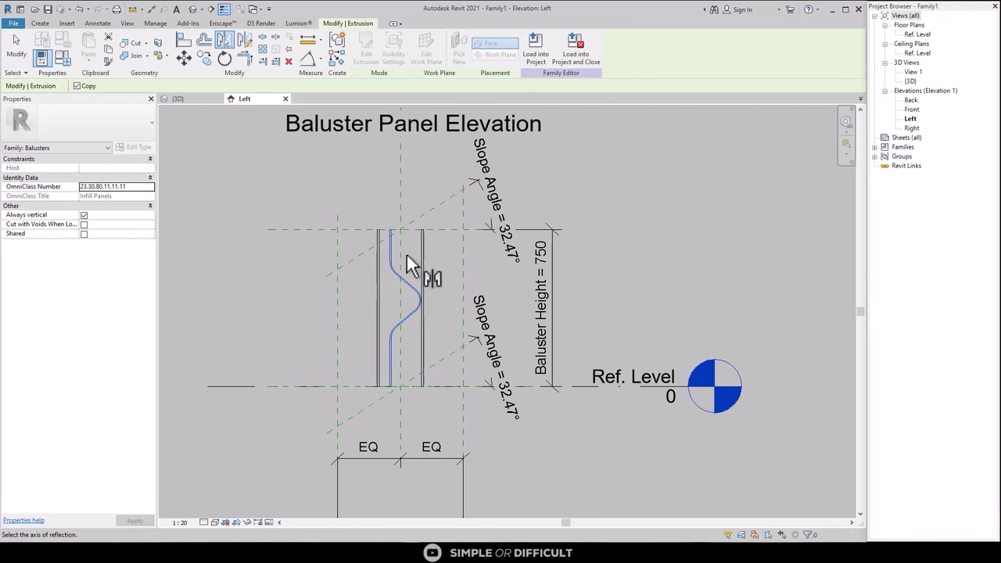
pyautogui.click(414, 258)
pyautogui.press('Escape')
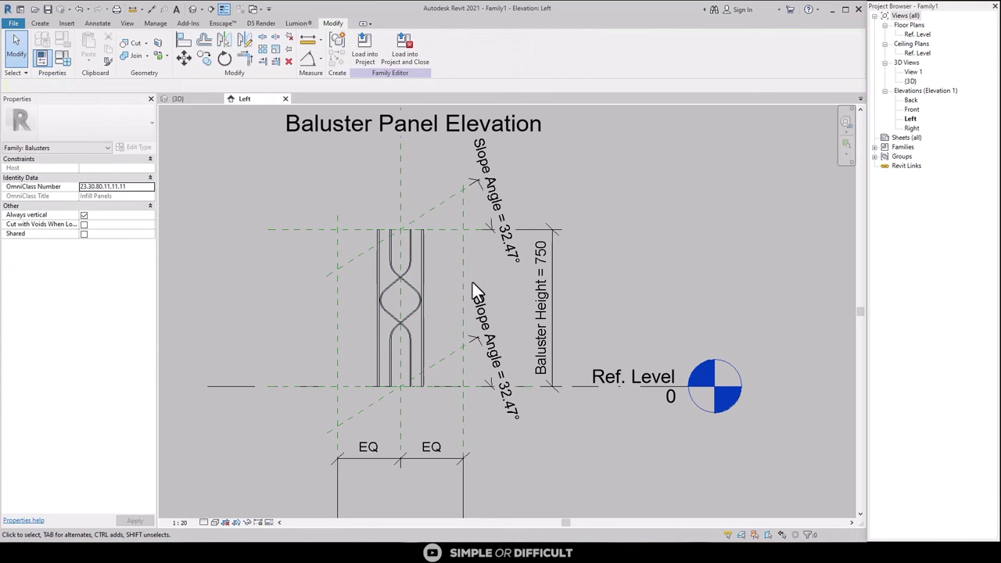
pyautogui.moveTo(473, 282); pyautogui.dragTo(542, 280, button='middle')
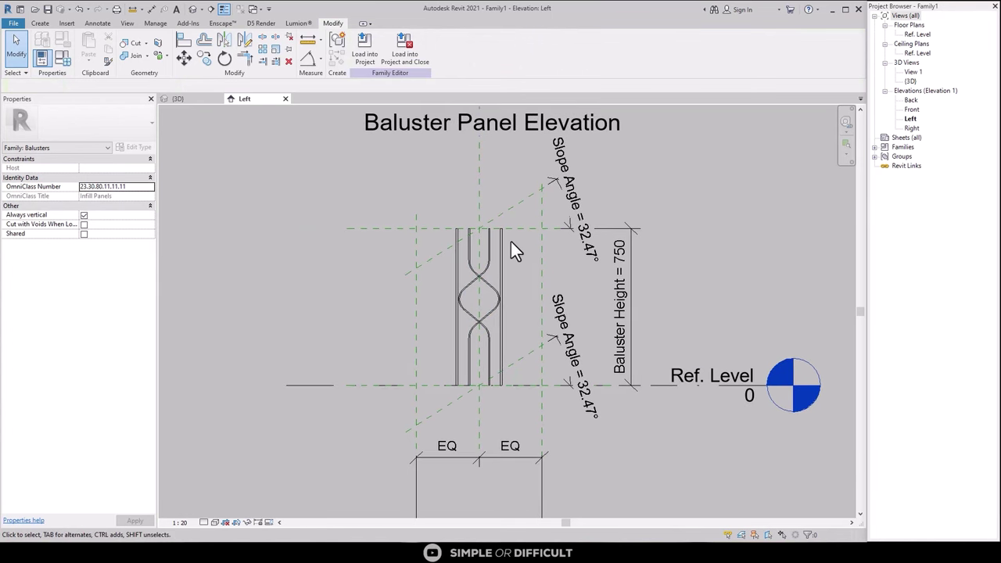
# - Save the new family, renaming Family1 to CLASSICAL B
pyautogui.click(14, 25)
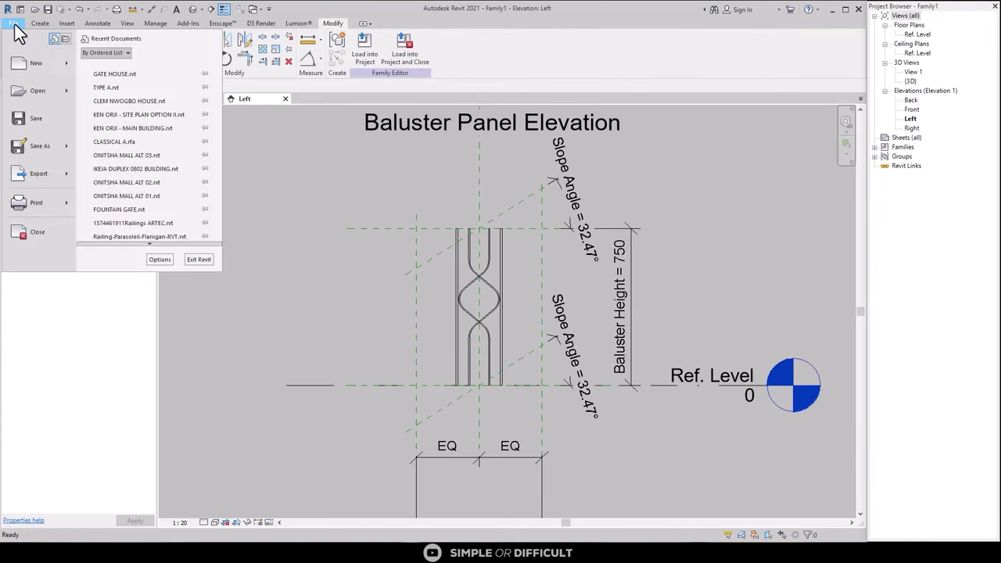
pyautogui.click(46, 117)
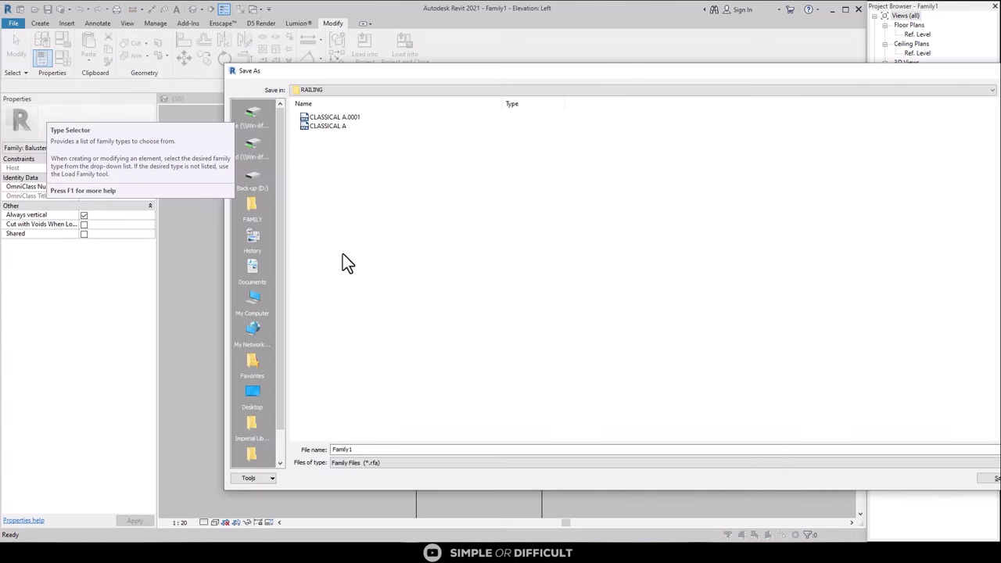
pyautogui.doubleClick(370, 449)
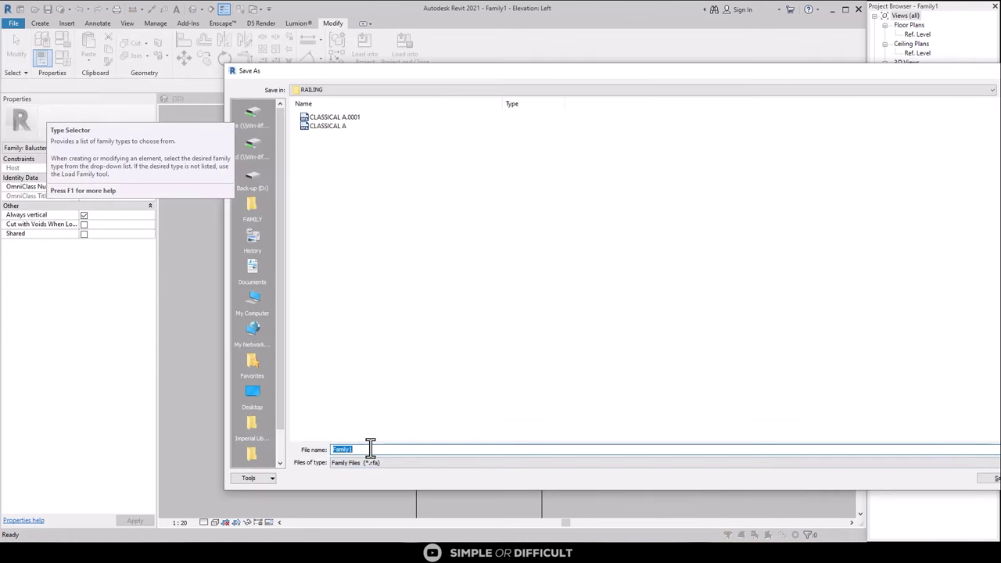
pyautogui.write('C')
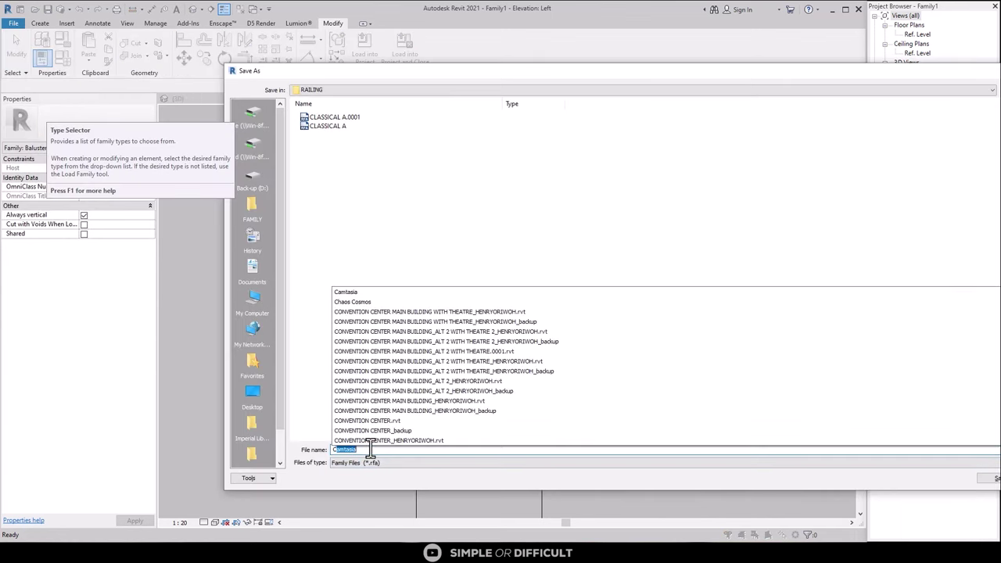
pyautogui.write('LASSICAL B')
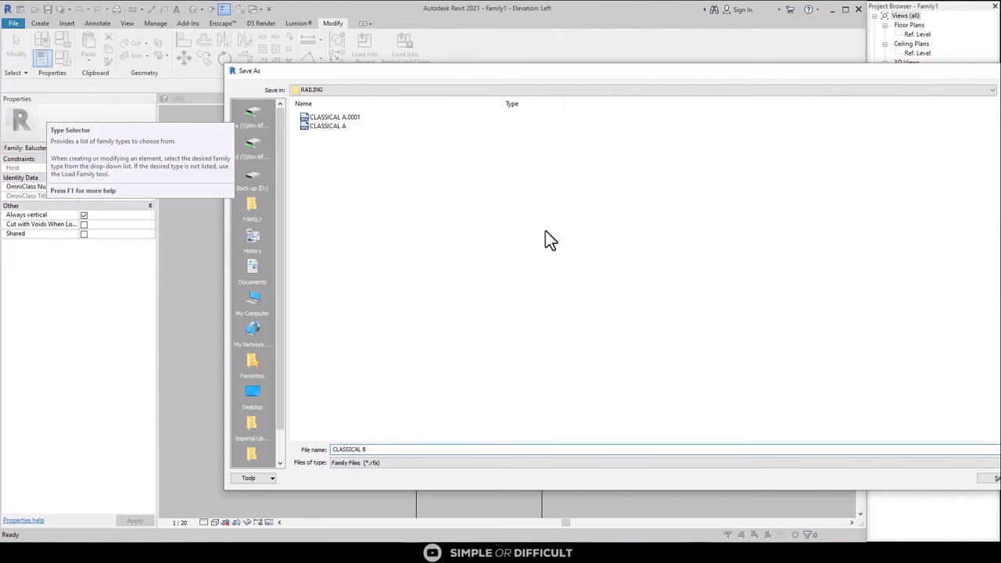
pyautogui.moveTo(733, 67); pyautogui.dragTo(567, 75)
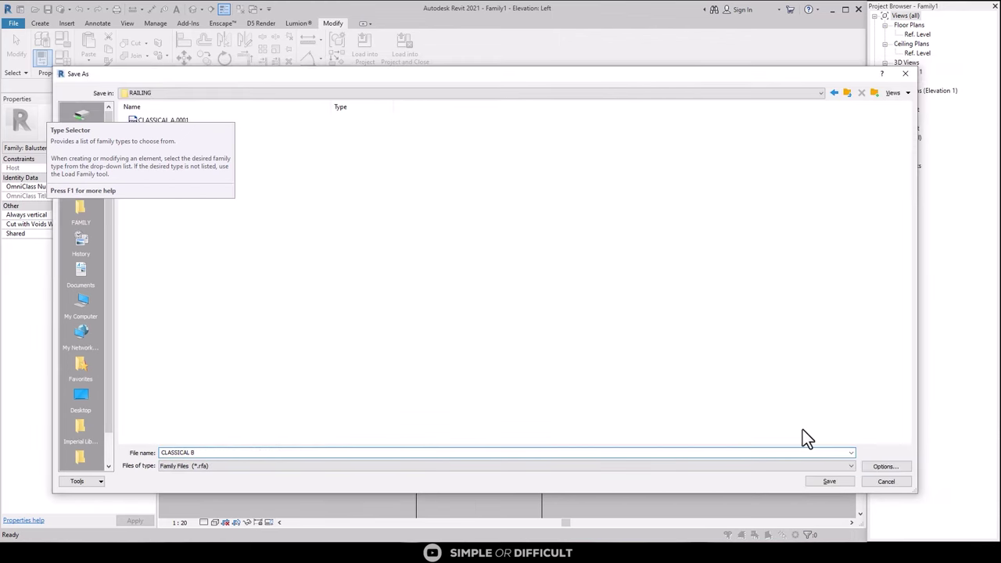
pyautogui.click(821, 479)
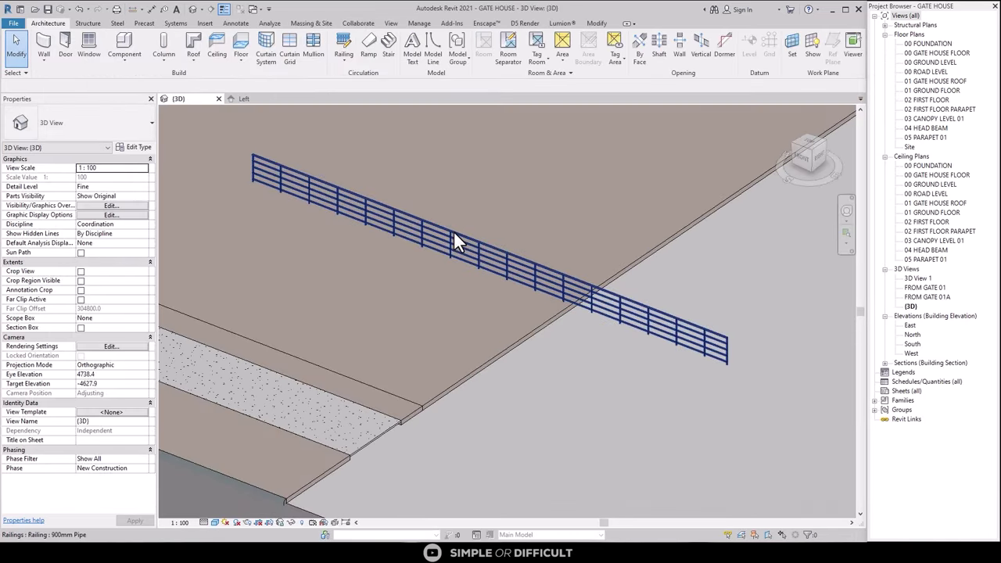
# - Duplicate the Gate House railing's type as a new type named CLASSICAL
pyautogui.click(456, 240)
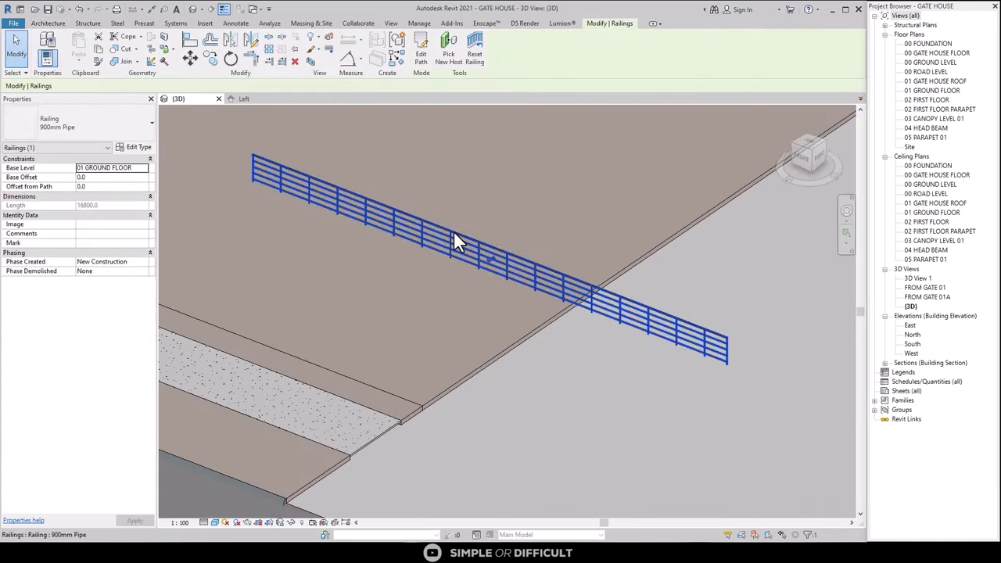
pyautogui.click(136, 147)
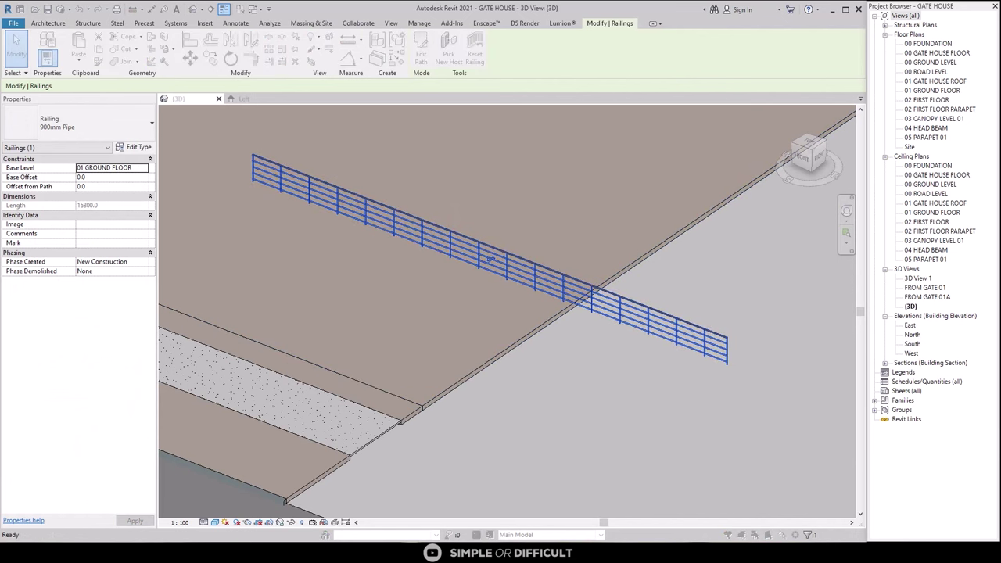
pyautogui.moveTo(610, 113); pyautogui.dragTo(420, 136)
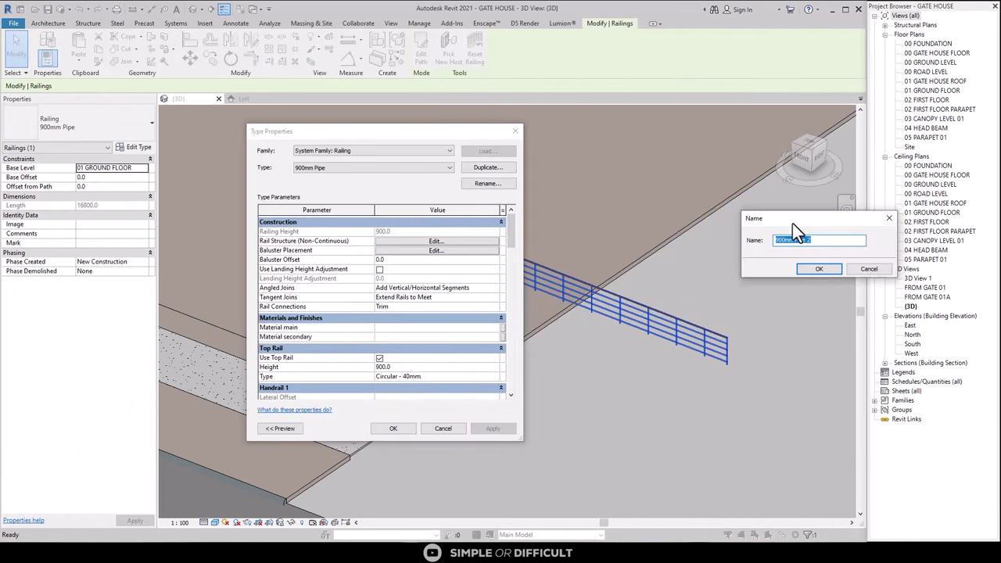
pyautogui.moveTo(549, 203); pyautogui.dragTo(308, 196)
pyautogui.write('CLASSICAL')
pyautogui.click(352, 243)
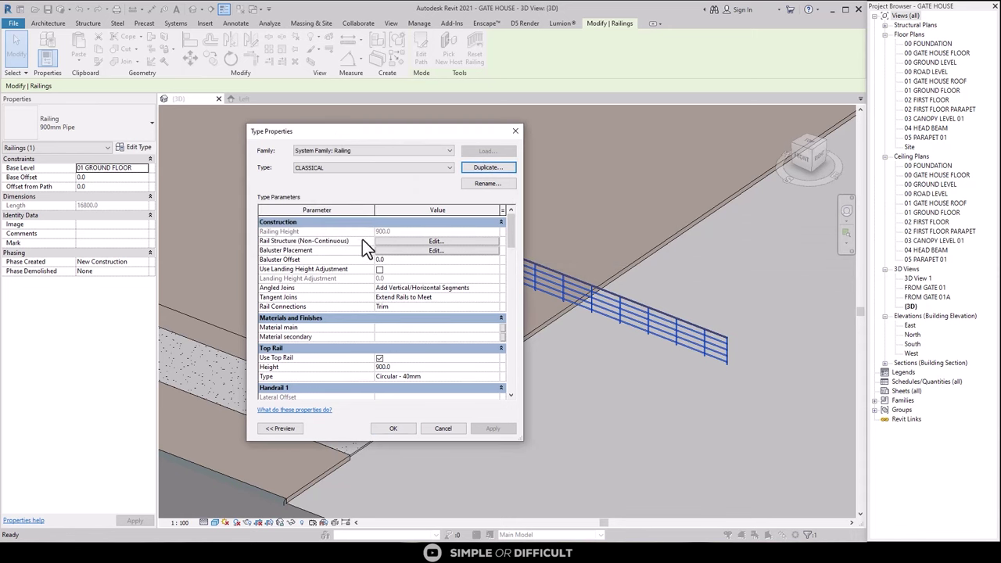
# - Delete Rails 1 through 4 from the CLASSICAL rail structure
pyautogui.click(444, 241)
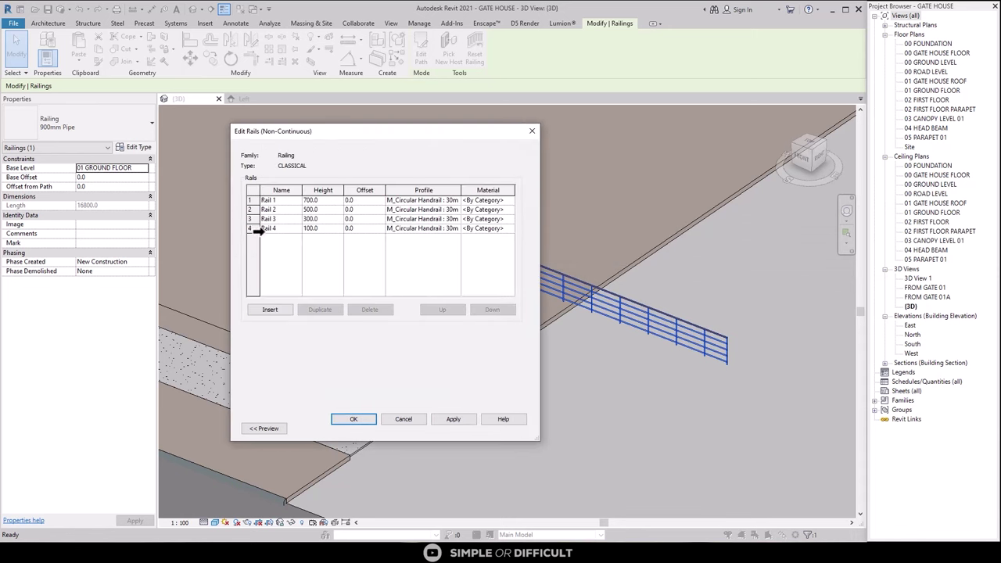
pyautogui.click(252, 202)
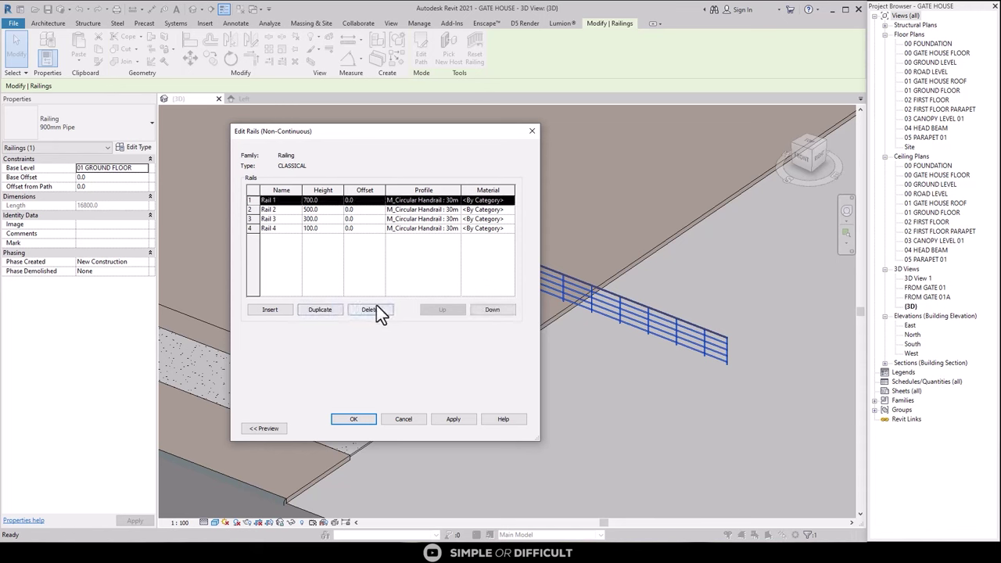
pyautogui.click(379, 311)
pyautogui.click(376, 307)
pyautogui.click(376, 307)
pyautogui.click(376, 308)
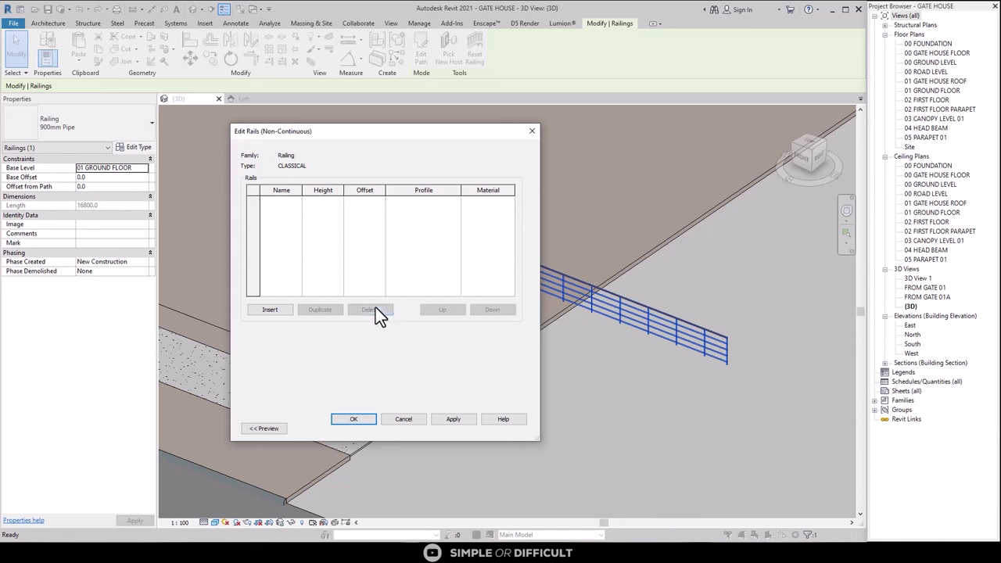
# - Set CLASSICAL B as the main baluster family and apply the type changes
pyautogui.click(365, 419)
pyautogui.click(418, 254)
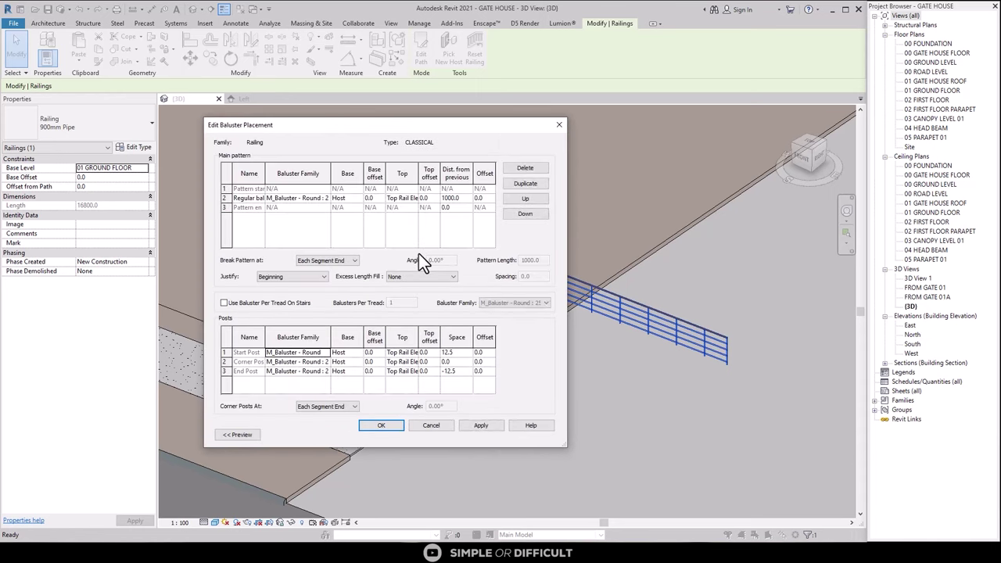
pyautogui.click(325, 196)
pyautogui.click(326, 198)
pyautogui.click(323, 249)
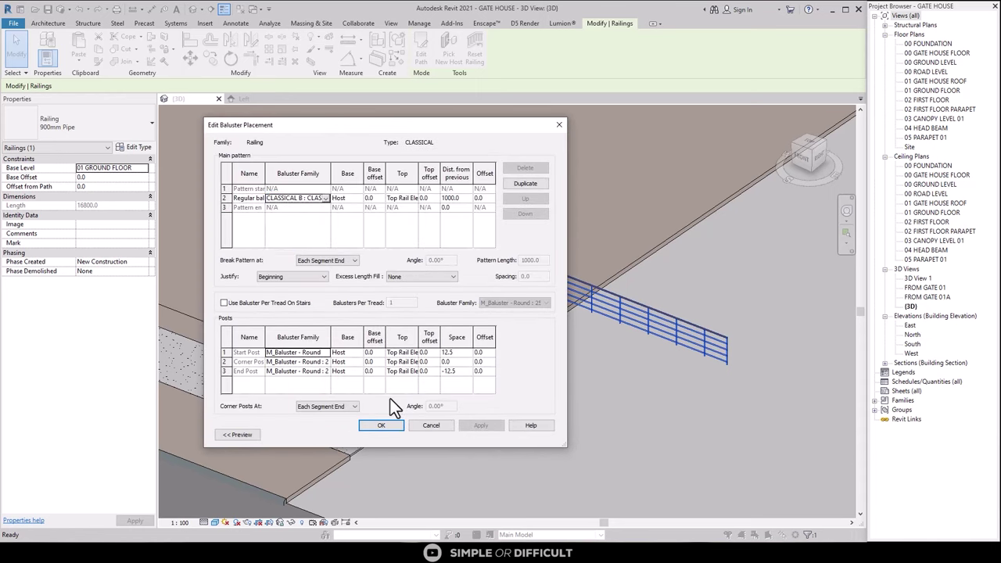
pyautogui.click(383, 424)
pyautogui.click(412, 430)
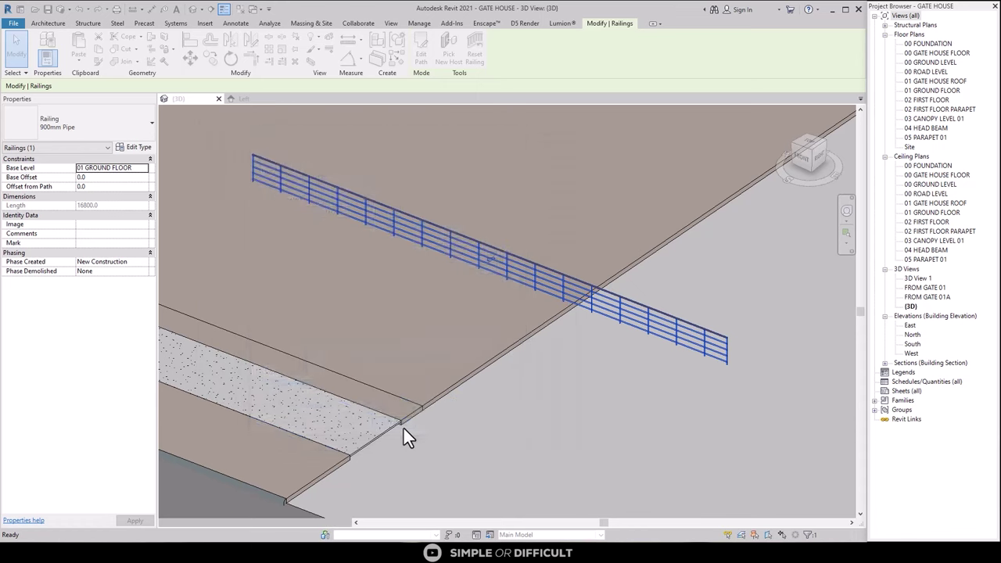
# - Pan, zoom and orbit the 3D view to show the railing over the floor slab
pyautogui.moveTo(584, 279); pyautogui.dragTo(530, 315, button='middle')
pyautogui.scroll(-3, 420, 215)
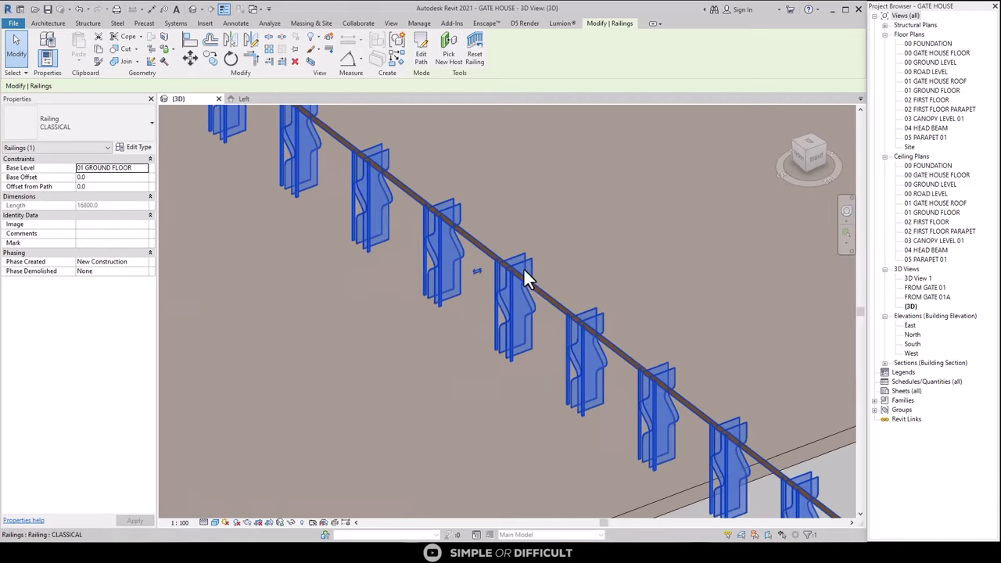
pyautogui.keyDown('shift'); pyautogui.moveTo(384, 152); pyautogui.dragTo(535, 339, button='middle'); pyautogui.keyUp('shift')
# - Inspect the baluster panel in a shaded 3D view of the family
pyautogui.click(580, 404)
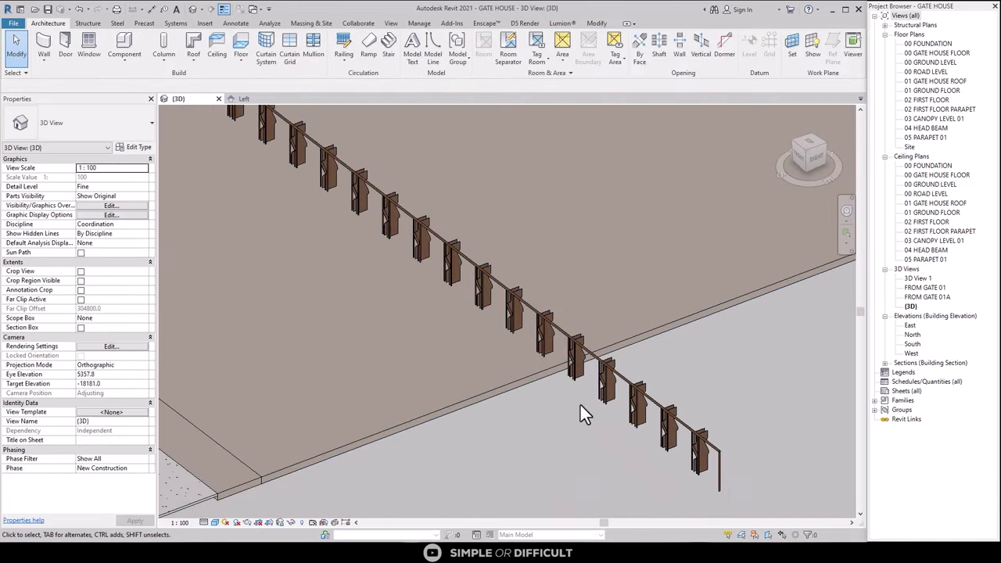
pyautogui.click(245, 99)
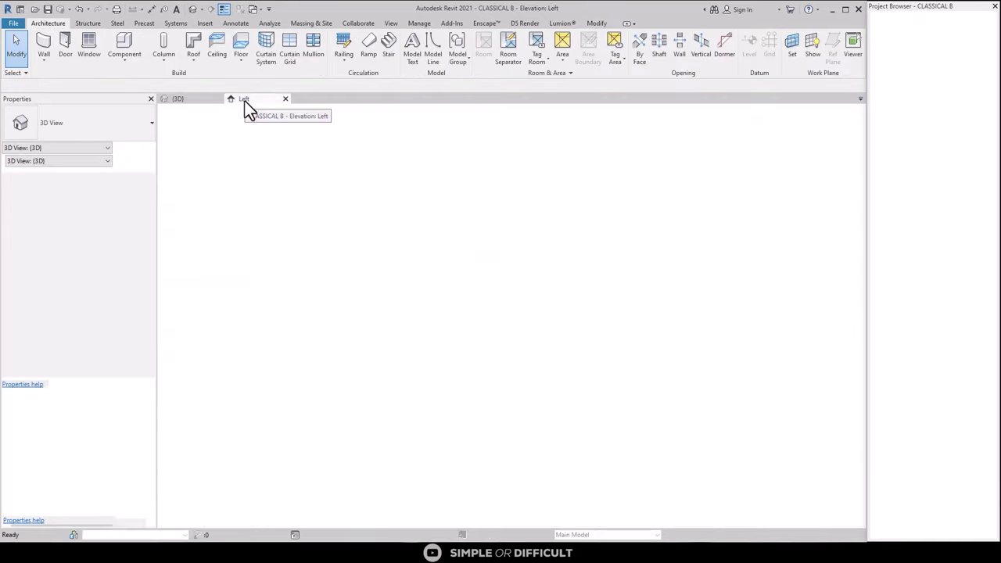
pyautogui.click(201, 9)
pyautogui.moveTo(524, 324); pyautogui.dragTo(505, 277, button='middle')
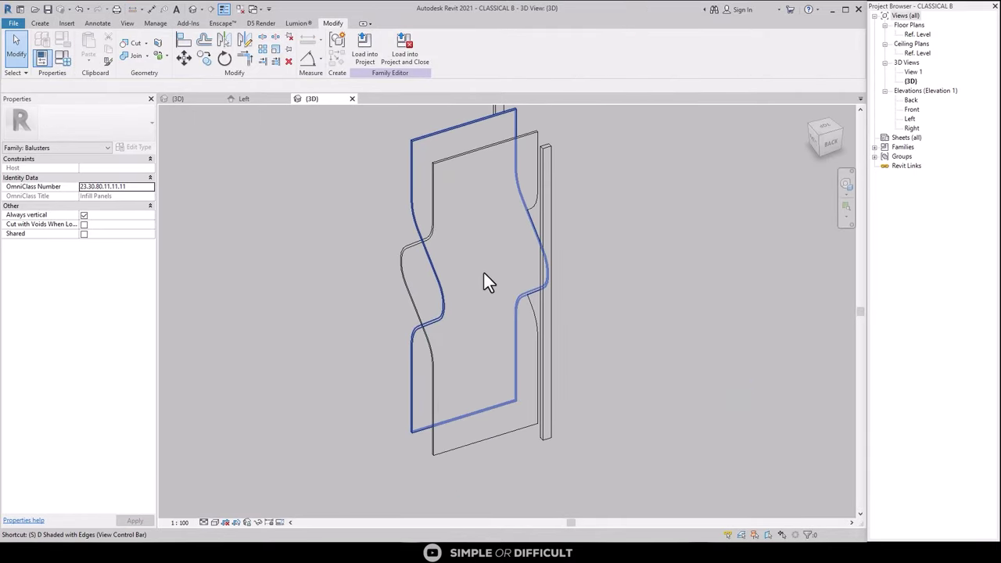
pyautogui.click(215, 522)
pyautogui.click(242, 490)
pyautogui.moveTo(554, 364)
pyautogui.keyDown('shift'); pyautogui.mouseDown(button='middle')
pyautogui.moveTo(624, 379)
pyautogui.moveTo(771, 376)
pyautogui.moveTo(550, 382)
pyautogui.moveTo(438, 282)
pyautogui.mouseUp(button='middle'); pyautogui.keyUp('shift')
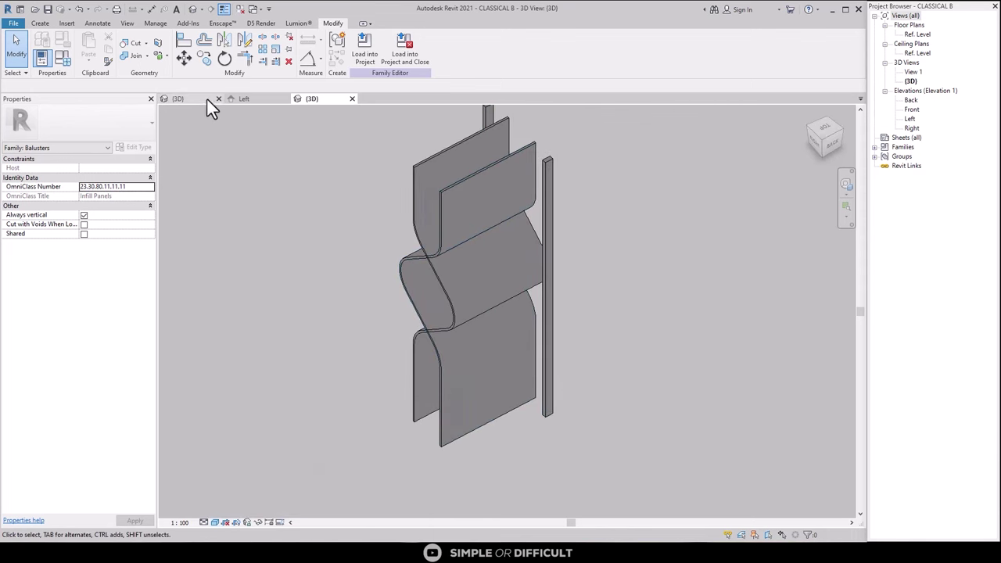
# - Set both S-curve panel extrusions' Extrusion End to 15 and load into Gate House
pyautogui.click(245, 97)
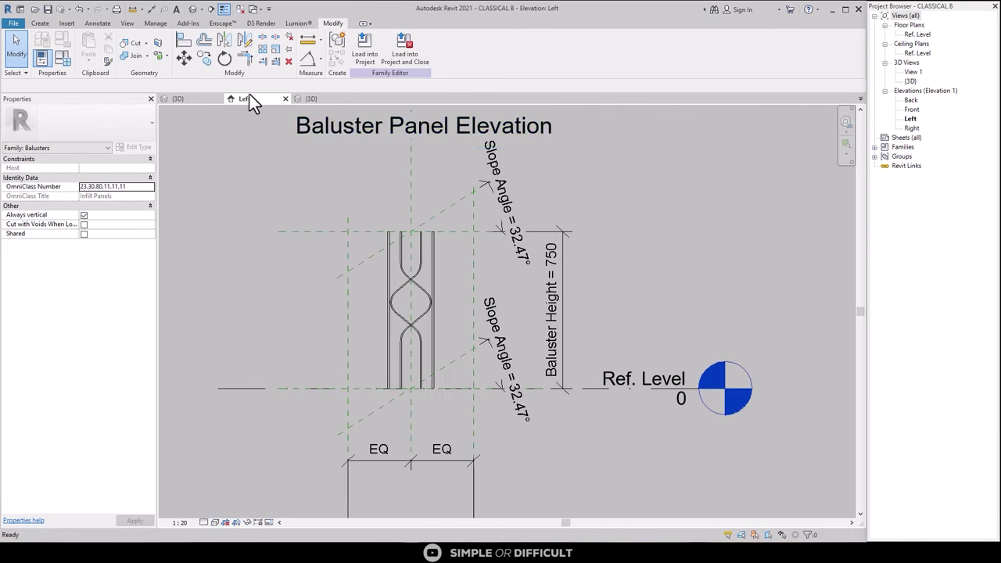
pyautogui.click(430, 279)
pyautogui.keyDown('ctrl'); pyautogui.click(424, 263); pyautogui.keyUp('ctrl')
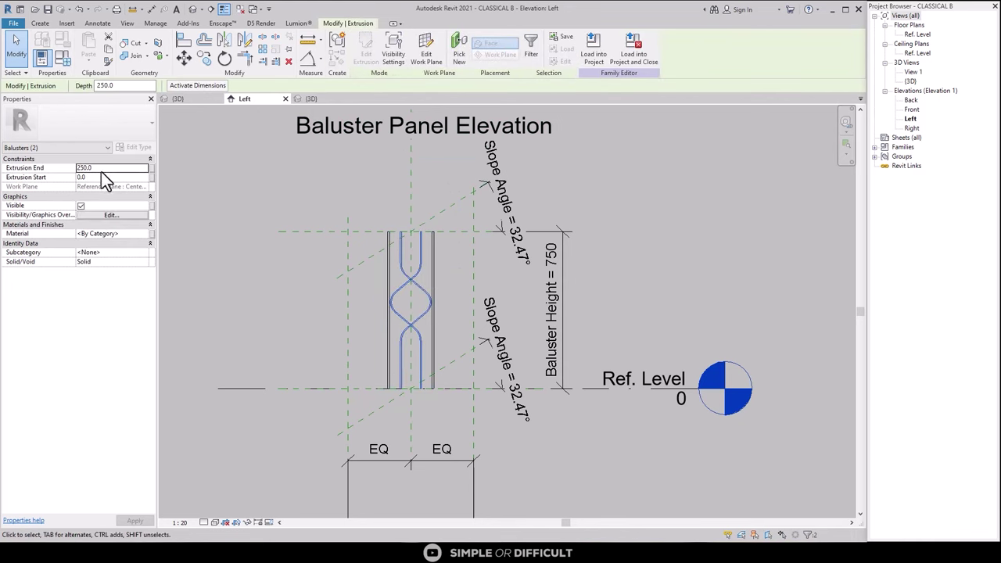
pyautogui.click(106, 168)
pyautogui.write('15')
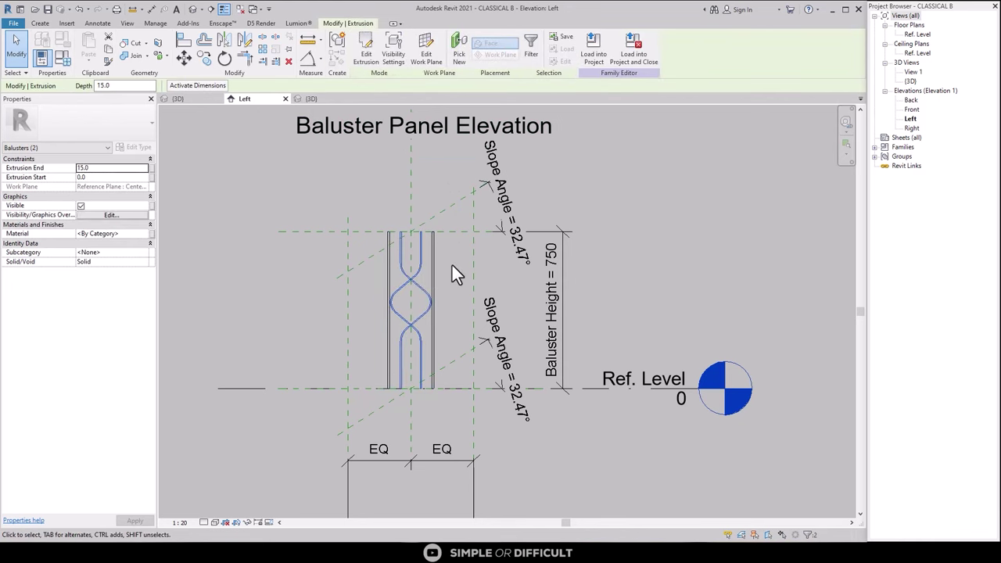
pyautogui.click(396, 190)
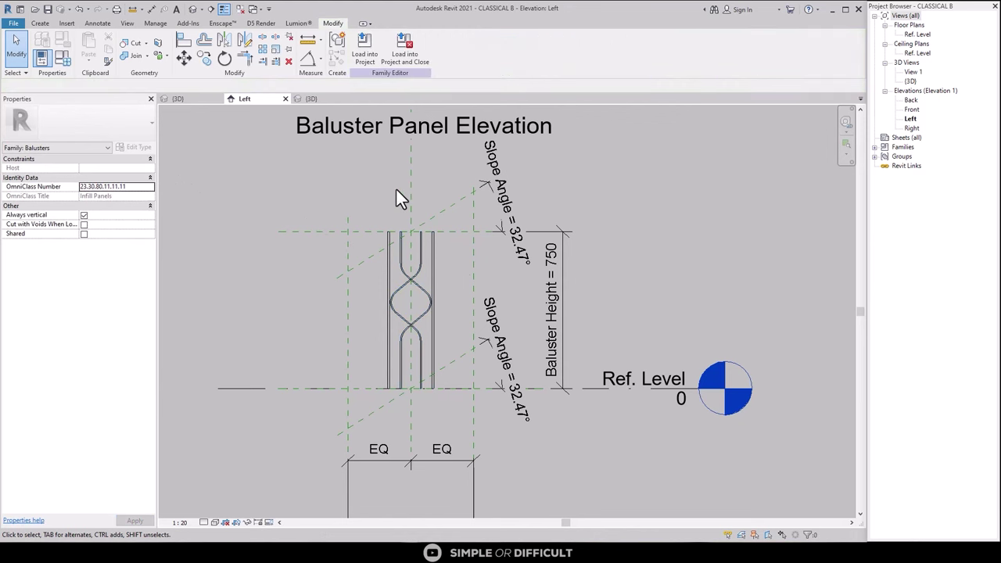
pyautogui.click(356, 63)
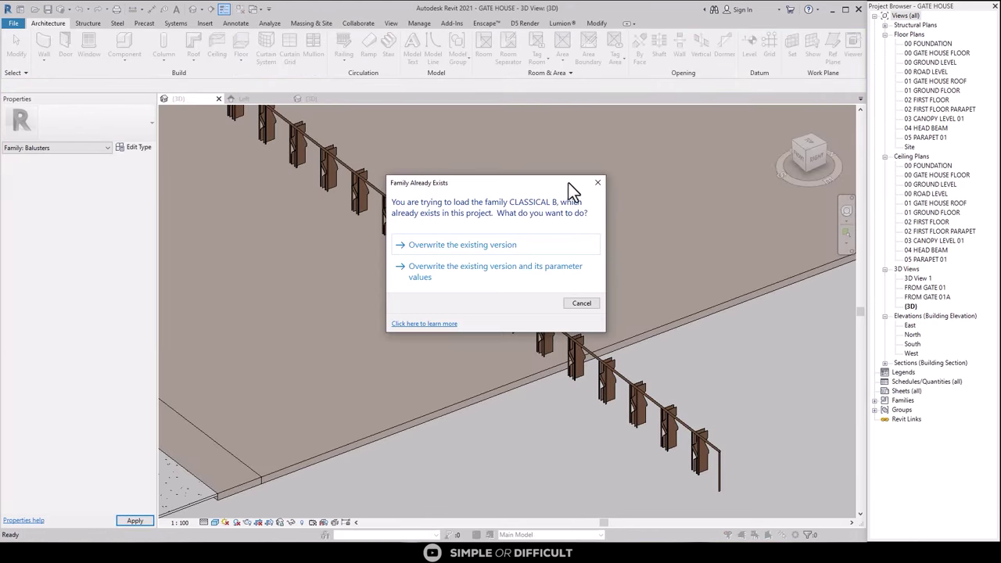
# - Overwrite the existing CLASSICAL B family in the Gate House project
pyautogui.click(476, 245)
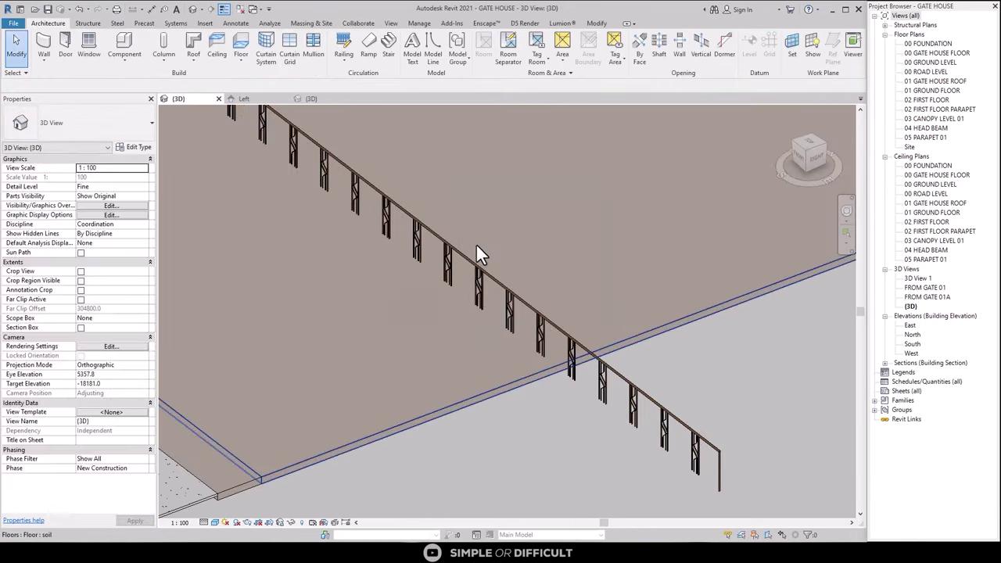
pyautogui.moveTo(562, 319); pyautogui.dragTo(635, 305, button='middle')
pyautogui.scroll(3, 507, 284)
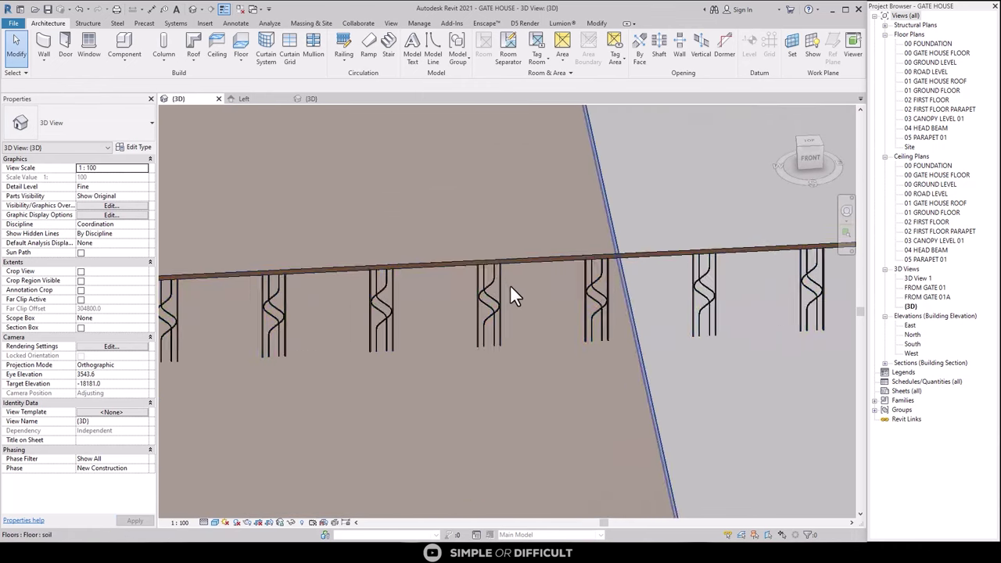
# - Change the CLASSICAL railing's baluster panel spacing to 300 and apply it
pyautogui.click(504, 289)
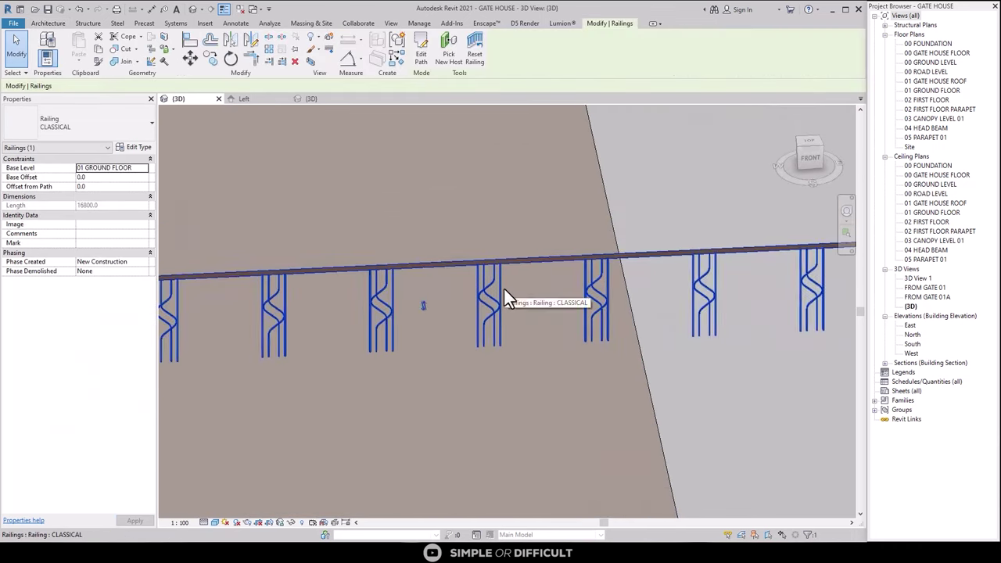
pyautogui.click(133, 148)
pyautogui.click(436, 251)
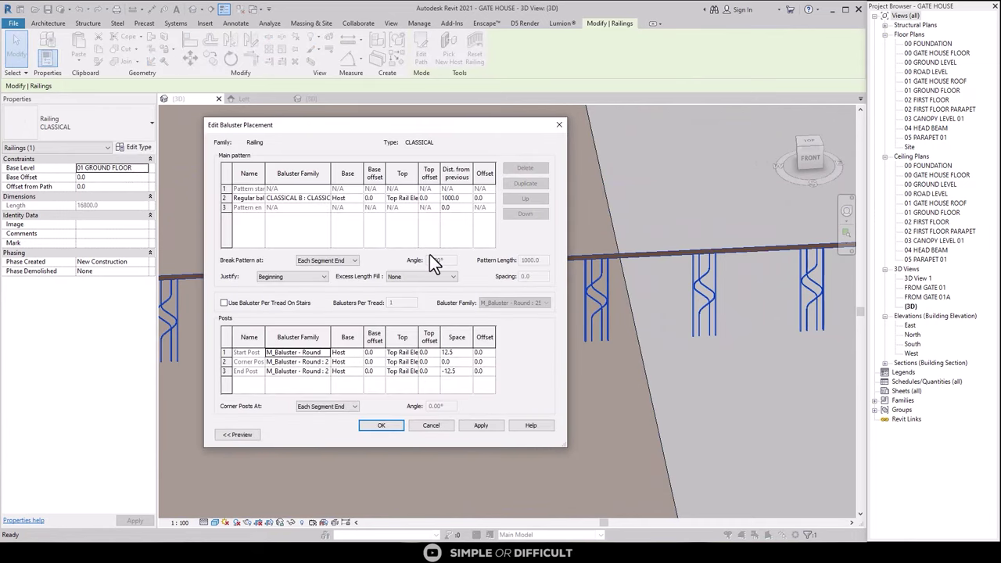
pyautogui.click(466, 200)
pyautogui.write('300')
pyautogui.click(483, 425)
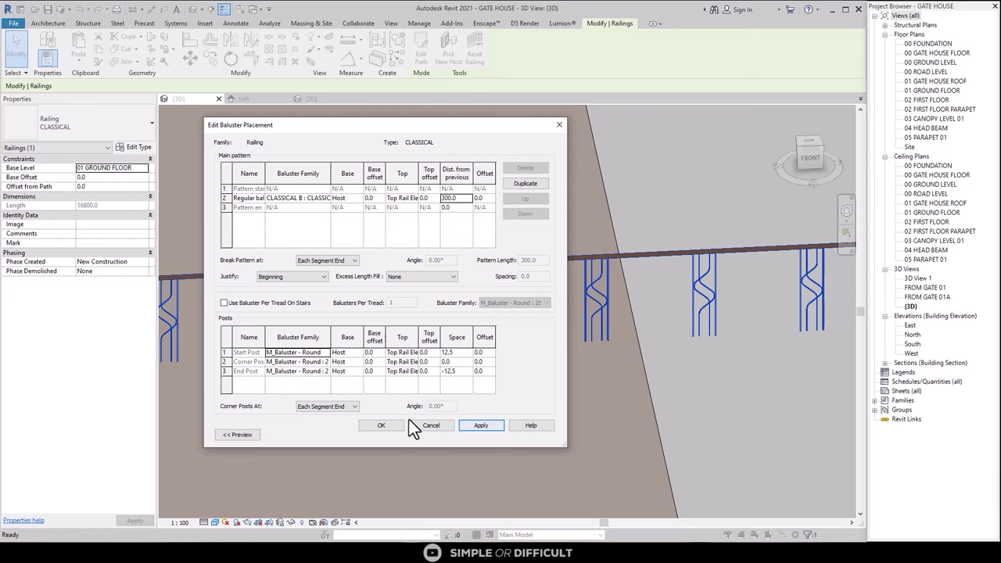
pyautogui.click(396, 424)
pyautogui.click(488, 428)
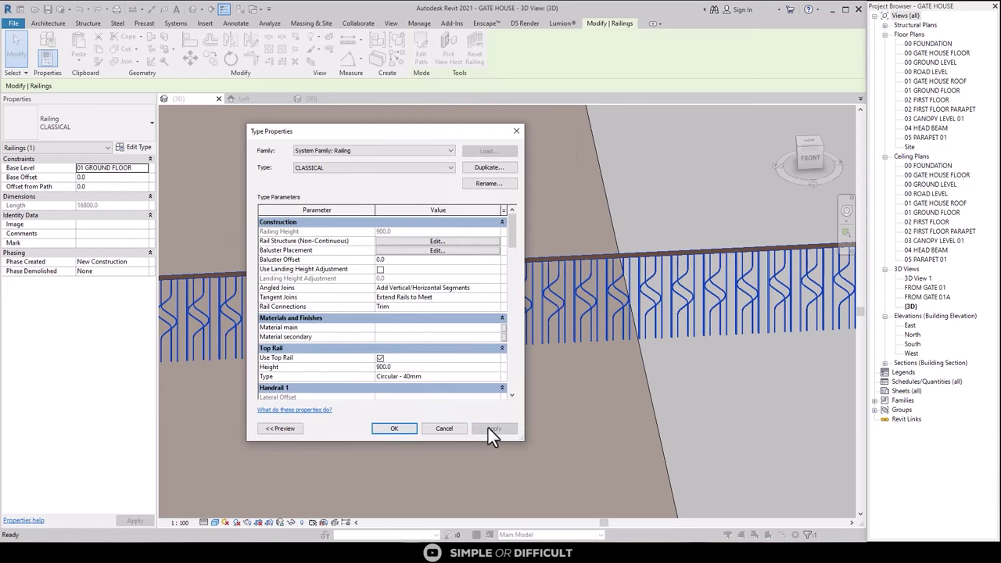
pyautogui.click(396, 428)
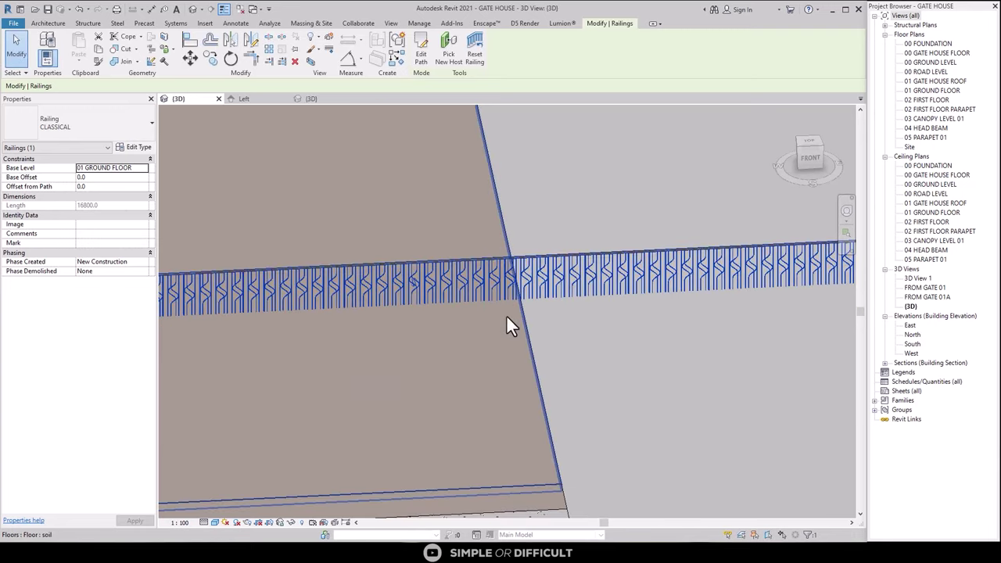
pyautogui.keyDown('shift'); pyautogui.moveTo(508, 323); pyautogui.dragTo(371, 281, button='middle'); pyautogui.keyUp('shift')
pyautogui.press('Escape')
# - Create a similar CLASSICAL railing with base level 01 GROUND FLOOR
pyautogui.click(387, 278)
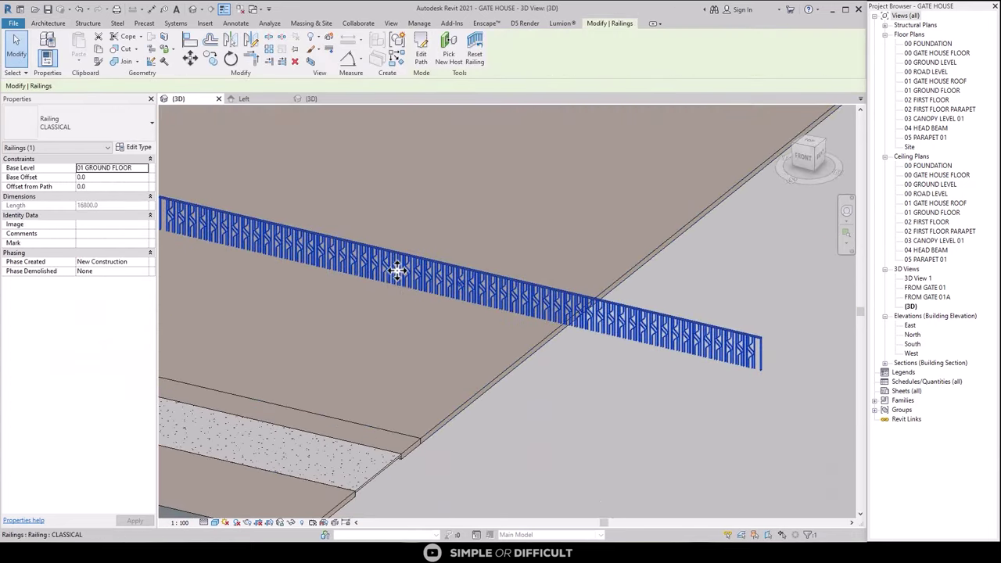
pyautogui.rightClick(397, 269)
pyautogui.click(447, 361)
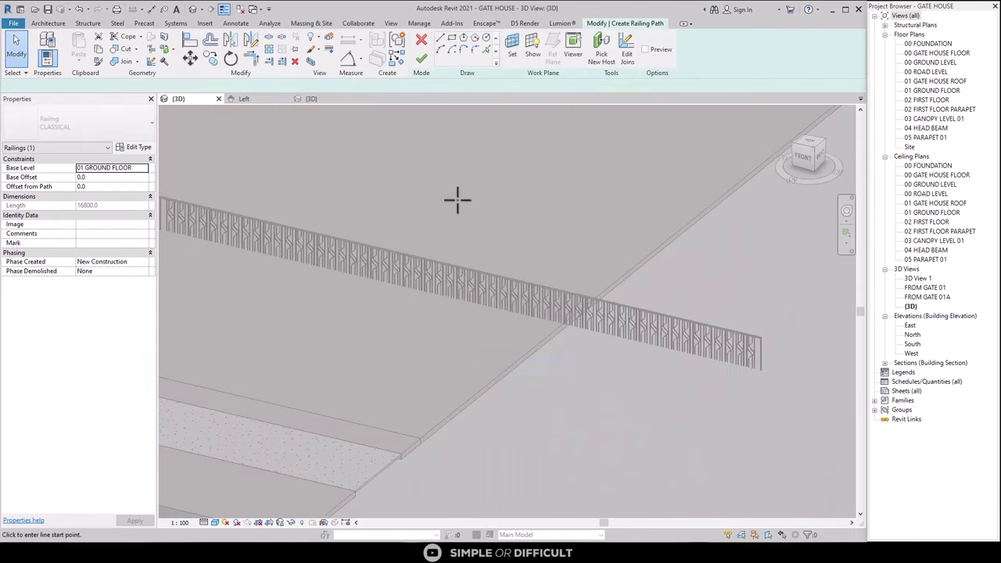
pyautogui.moveTo(456, 192)
pyautogui.keyDown('shift'); pyautogui.mouseDown(button='middle')
pyautogui.moveTo(475, 241)
pyautogui.moveTo(458, 275)
pyautogui.mouseUp(button='middle'); pyautogui.keyUp('shift')
pyautogui.click(149, 169)
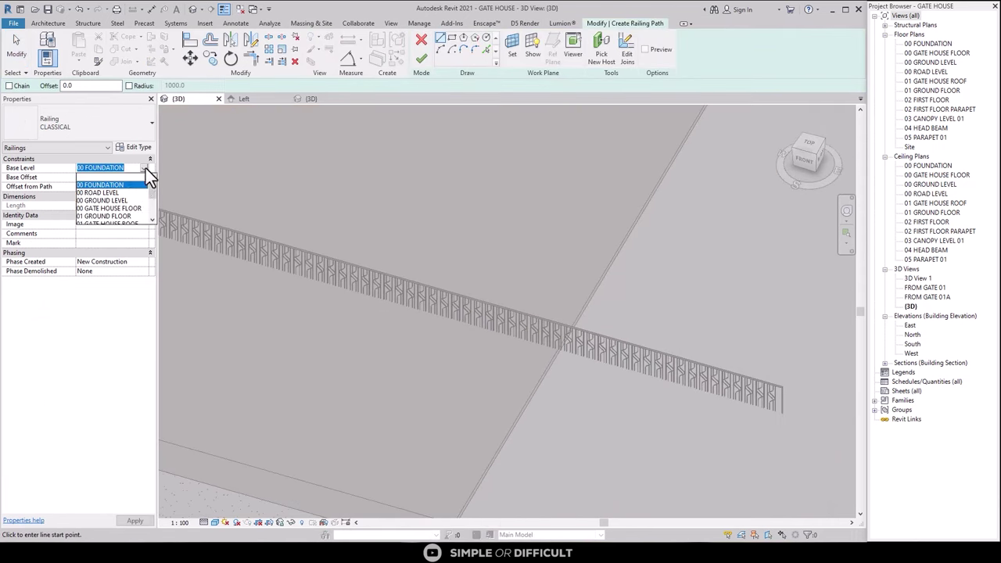
pyautogui.click(111, 213)
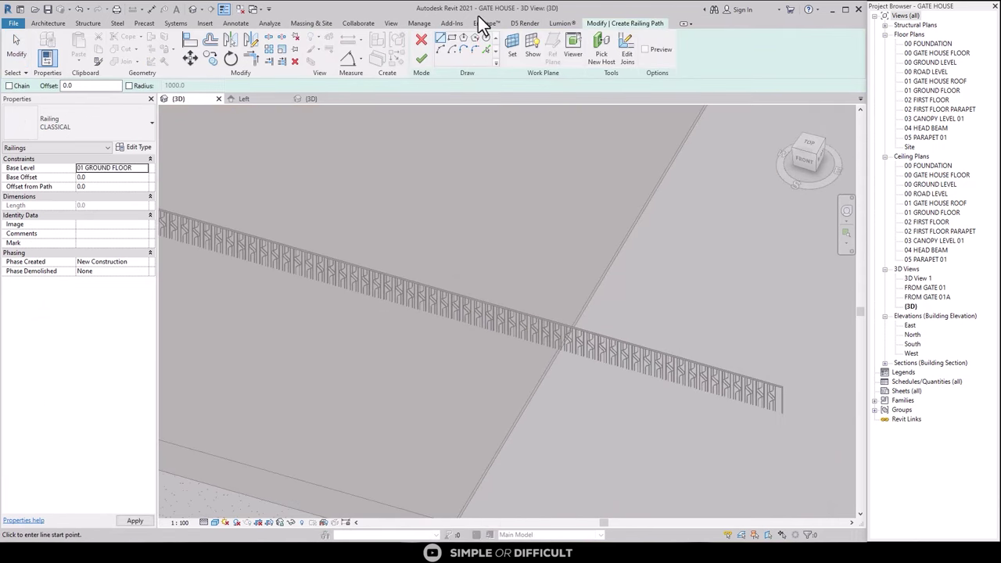
# - Draw the new railing as a start-end-radius arc beside the straight railing and finish it
pyautogui.click(442, 50)
pyautogui.click(352, 182)
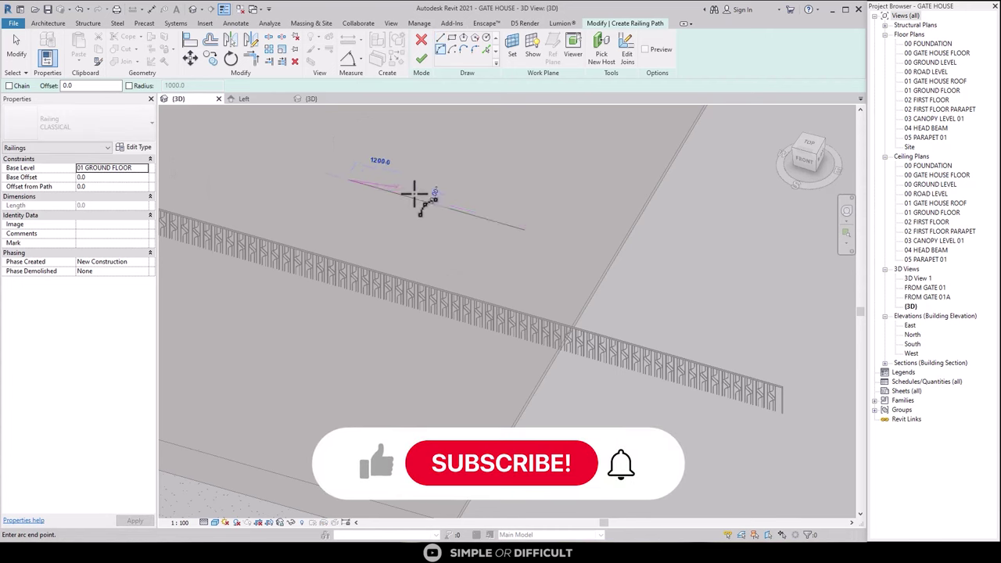
pyautogui.click(680, 275)
pyautogui.click(627, 284)
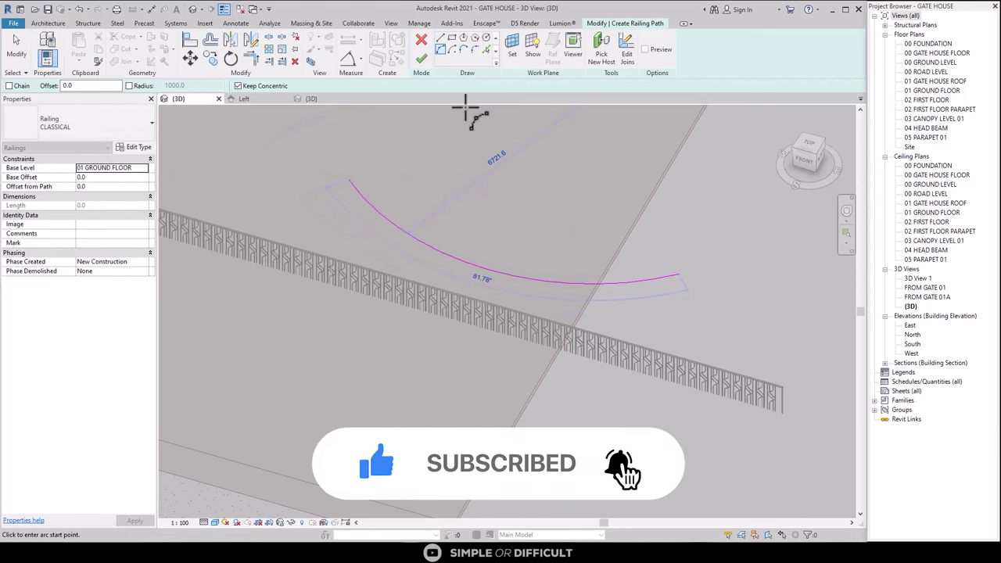
pyautogui.click(421, 58)
pyautogui.press('Escape')
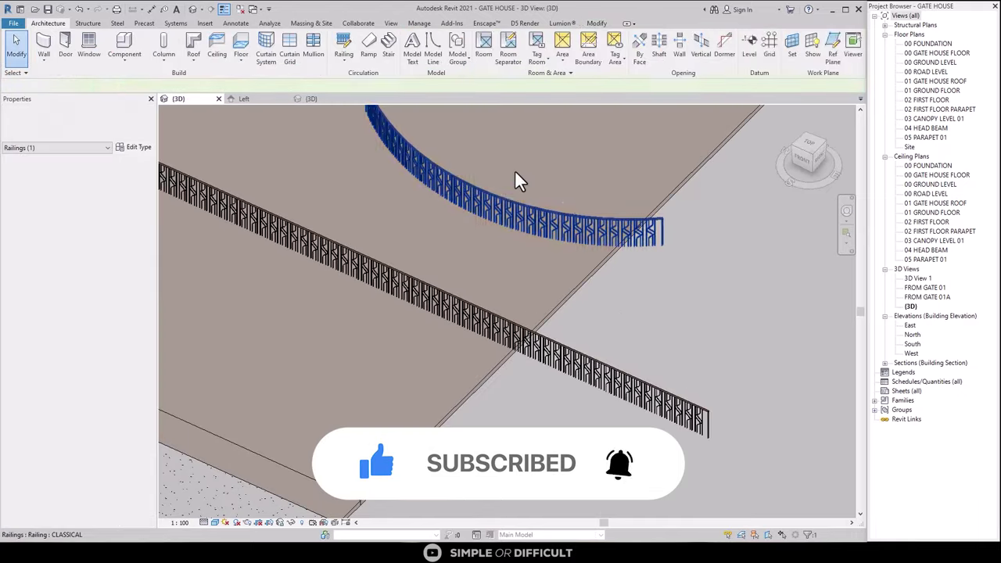